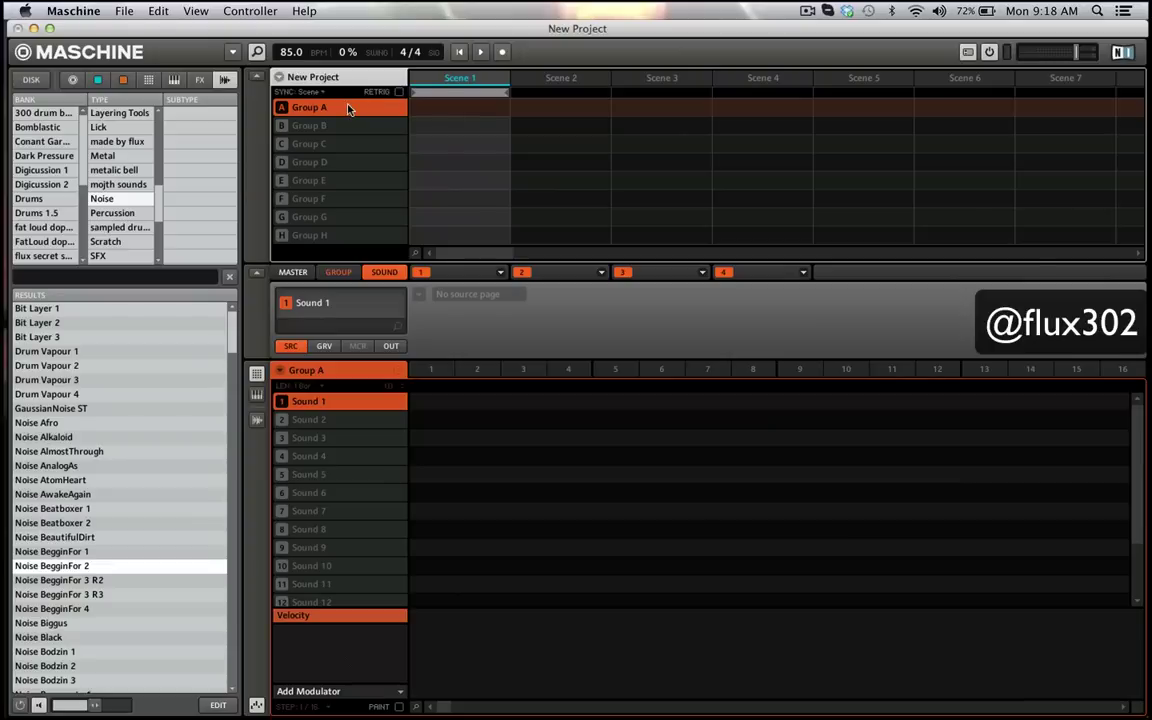
Filter the Browser to Groups, pick the Flux pack1 bank, and load Flux's NewArk kit.
click(98, 82)
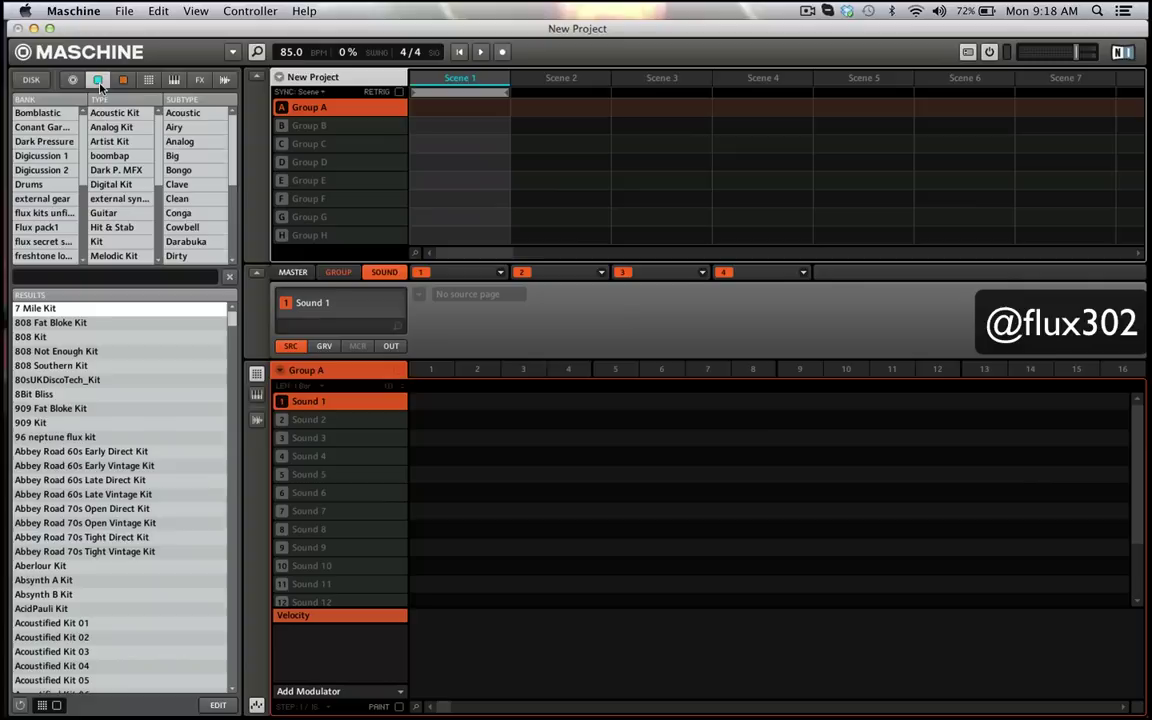
click(54, 228)
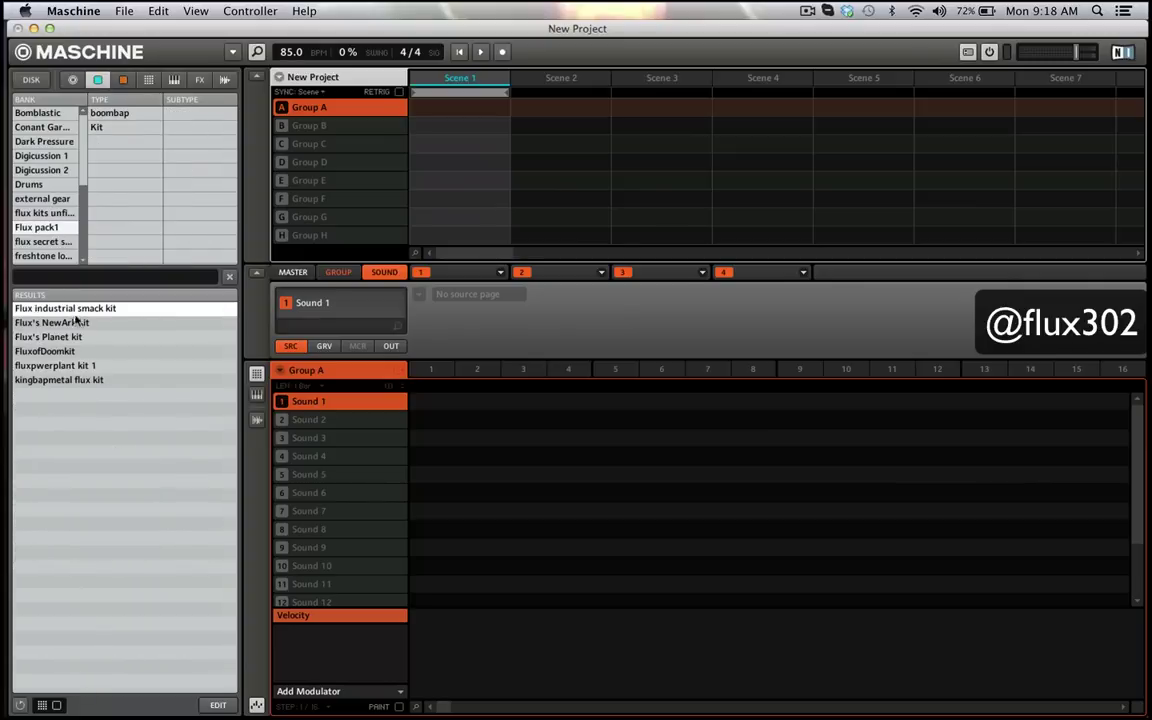
double_click(75, 324)
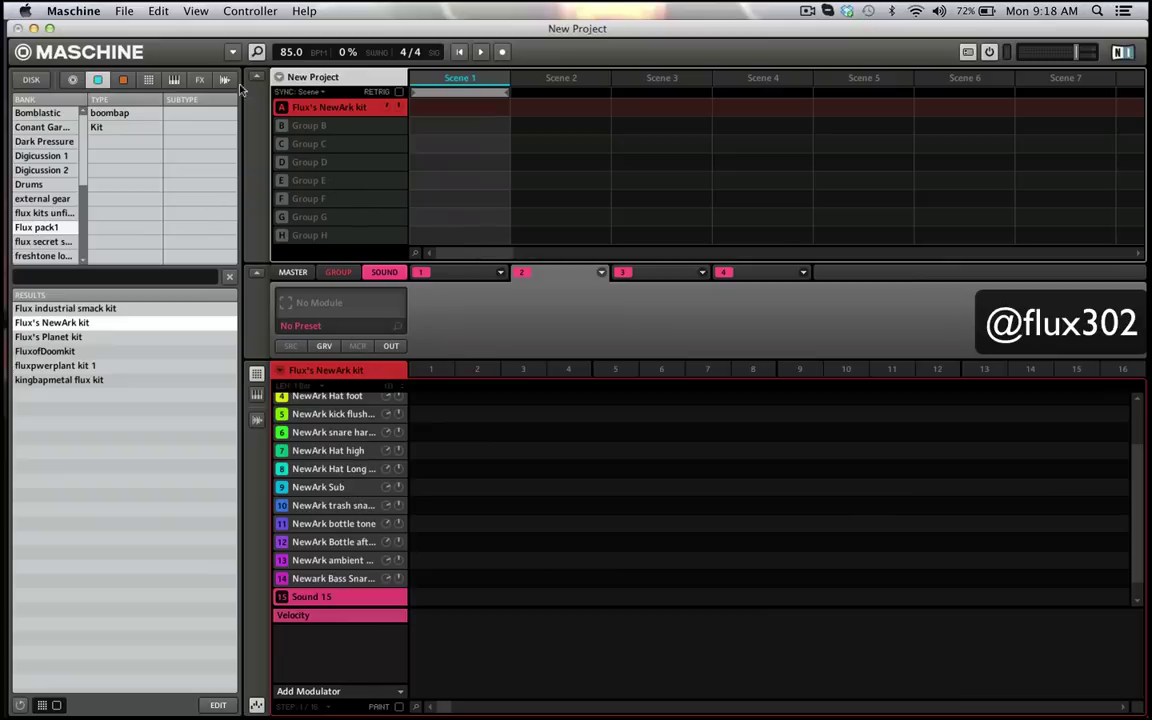
With the Browser hidden, colour the Flux's NewArk group green, then show the Browser again.
click(232, 51)
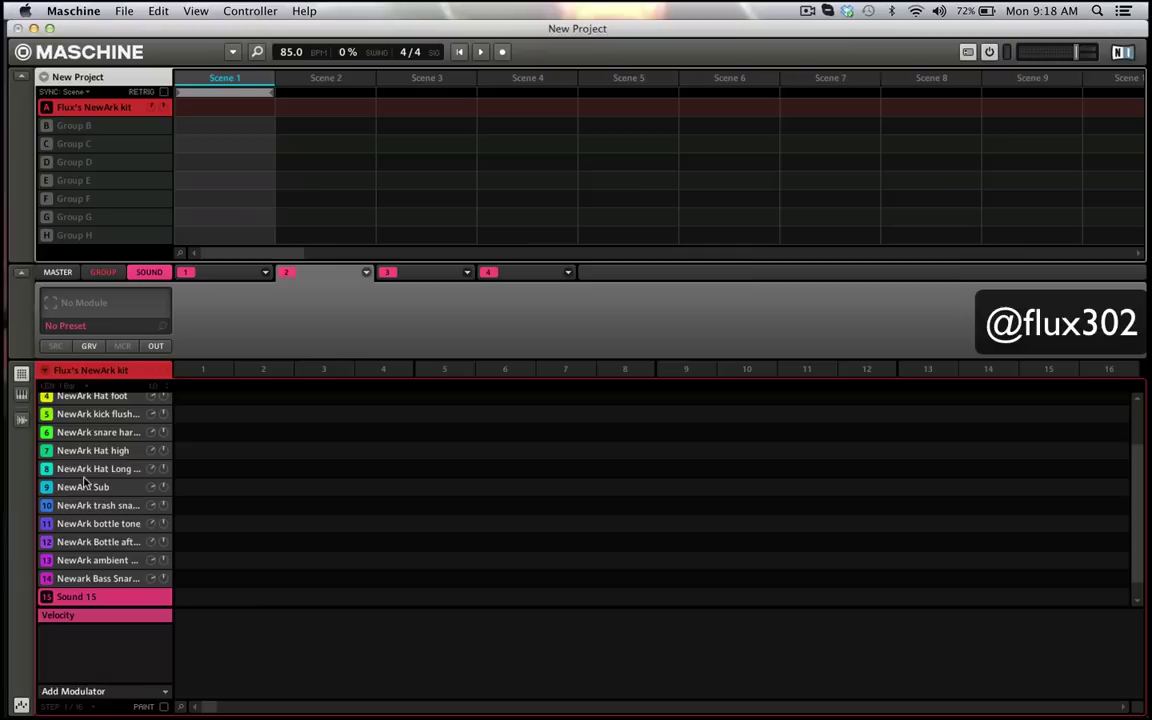
scroll(92, 420, up, 3)
scroll(97, 418, down, 3)
scroll(97, 420, up, 3)
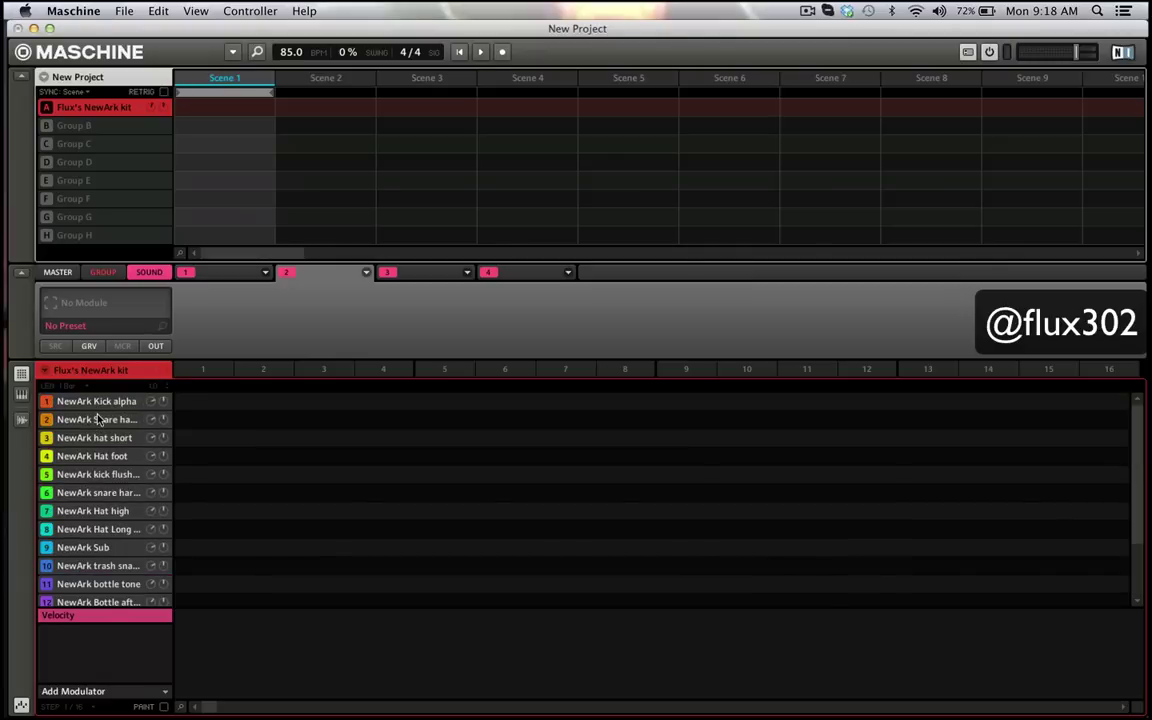
right_click(111, 110)
mouse_move(151, 280)
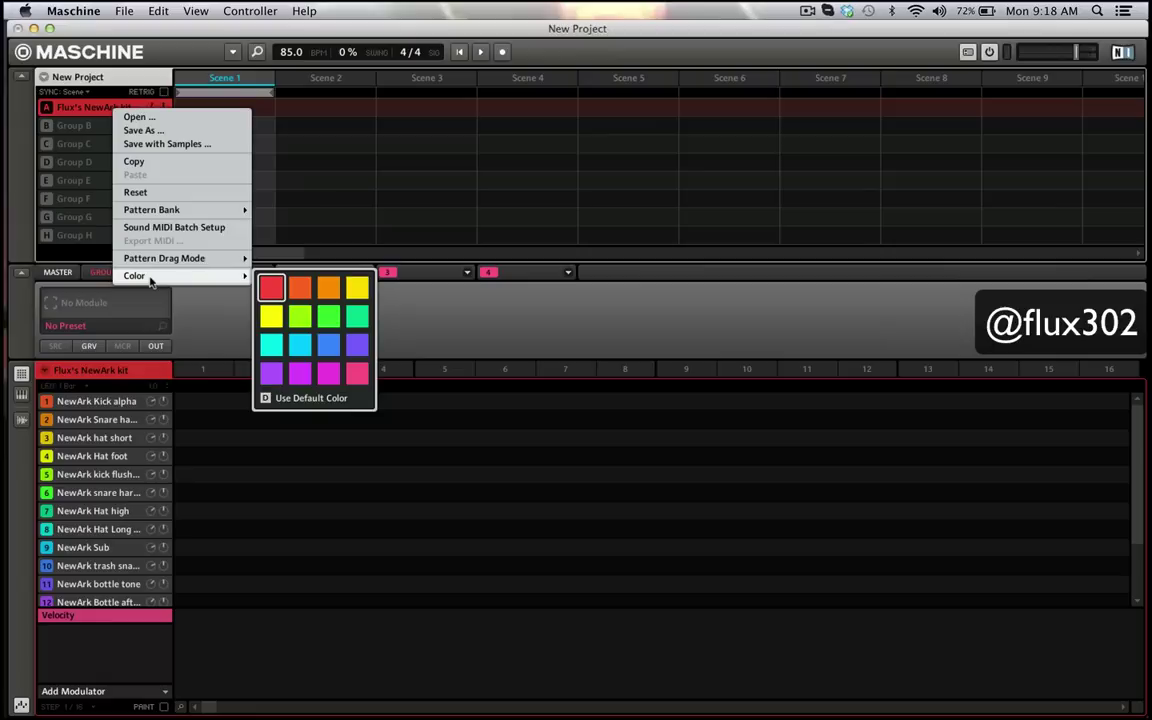
click(326, 316)
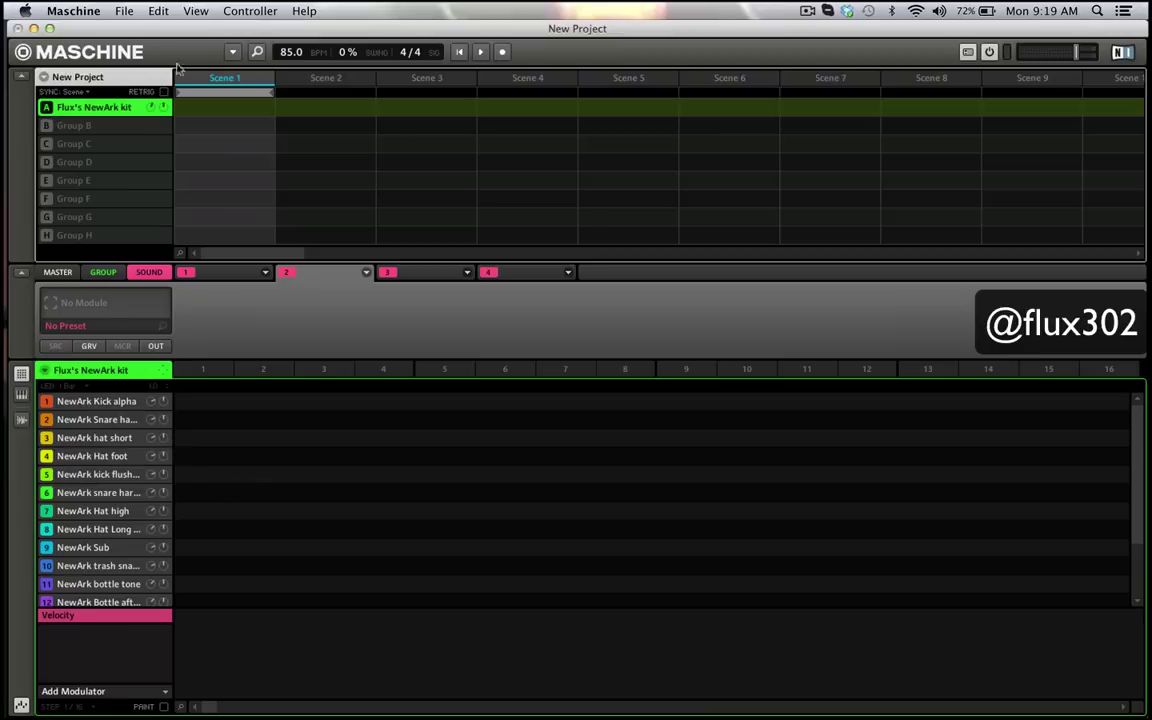
click(256, 51)
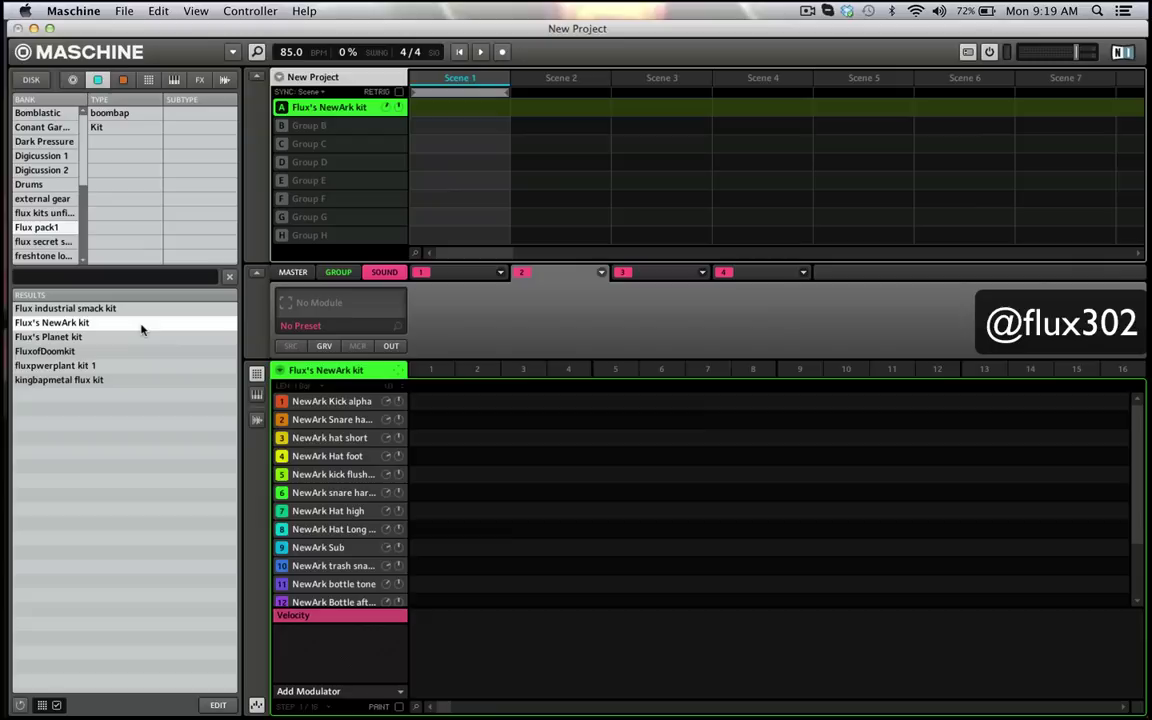
Reload Flux's NewArk kit into Group A, hide the Browser, and play pattern 1.
double_click(187, 323)
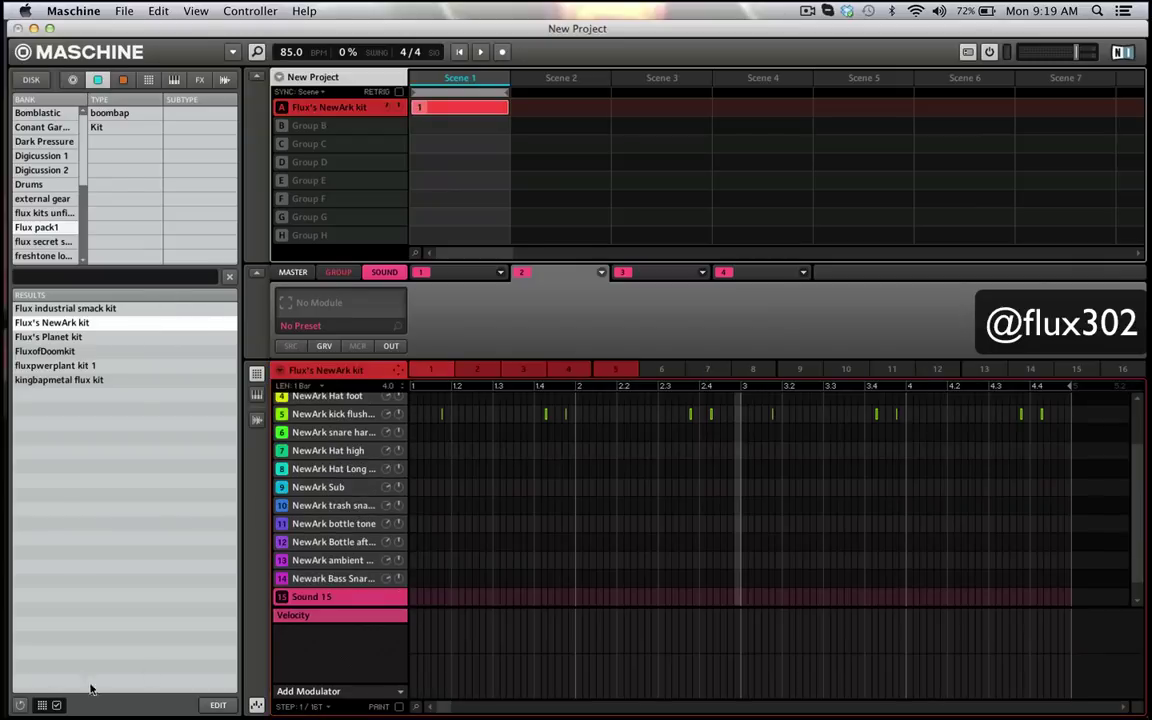
click(257, 51)
key(space)
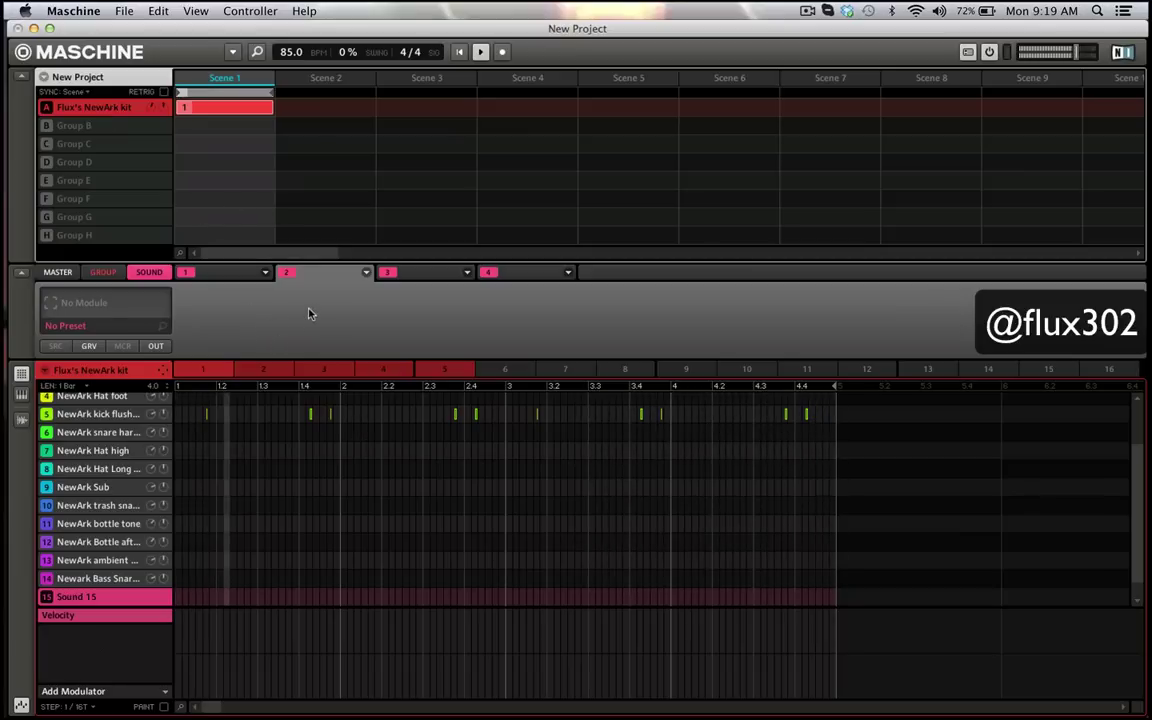
scroll(240, 480, up, 3)
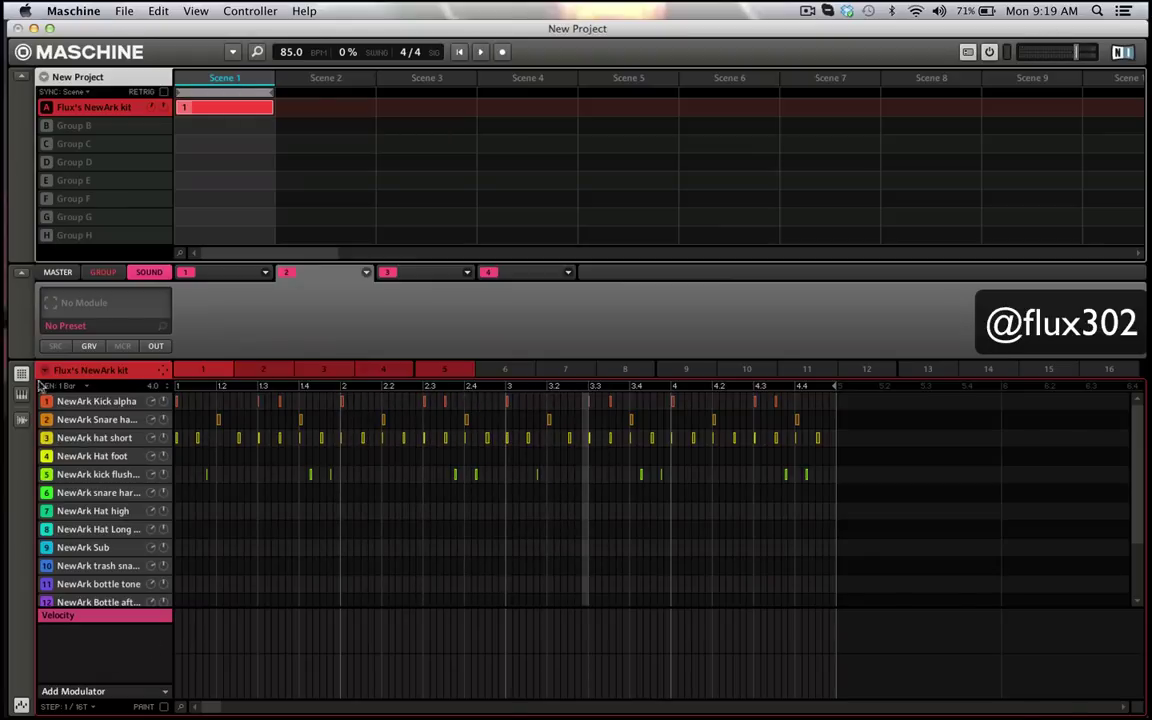
Open the Sample Editor and view the Kick alpha, snare, Hat foot, Sub and kick flushed waveforms.
click(21, 420)
click(89, 401)
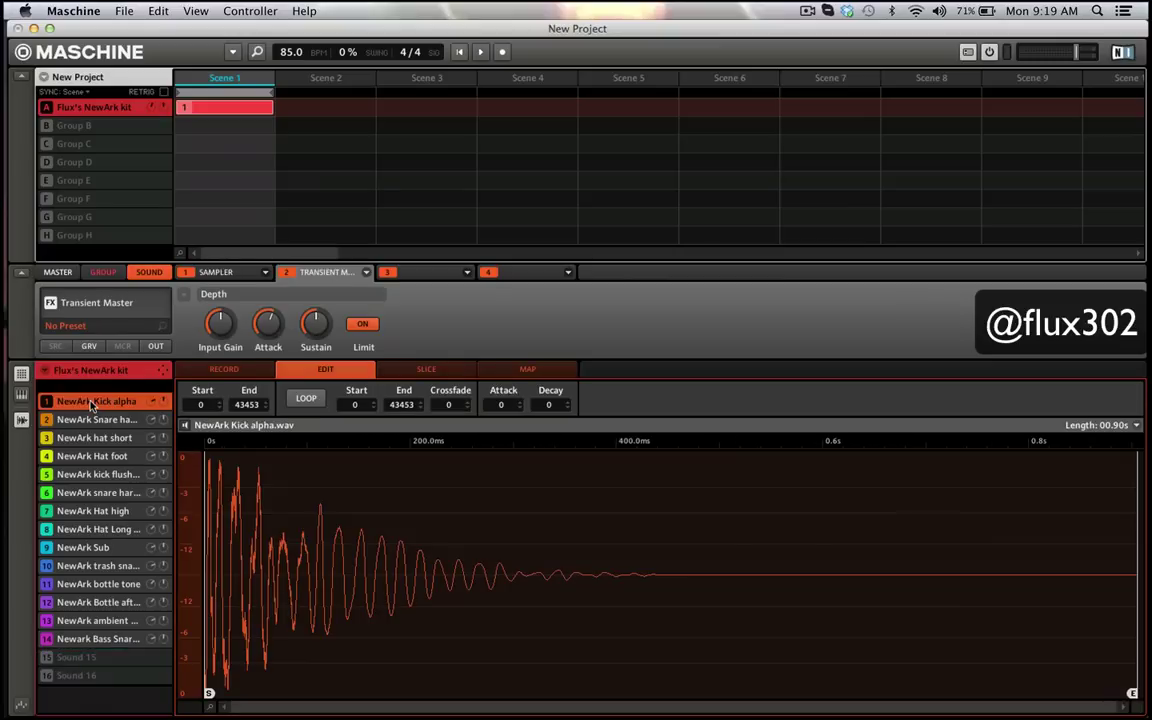
click(91, 419)
click(93, 438)
click(88, 455)
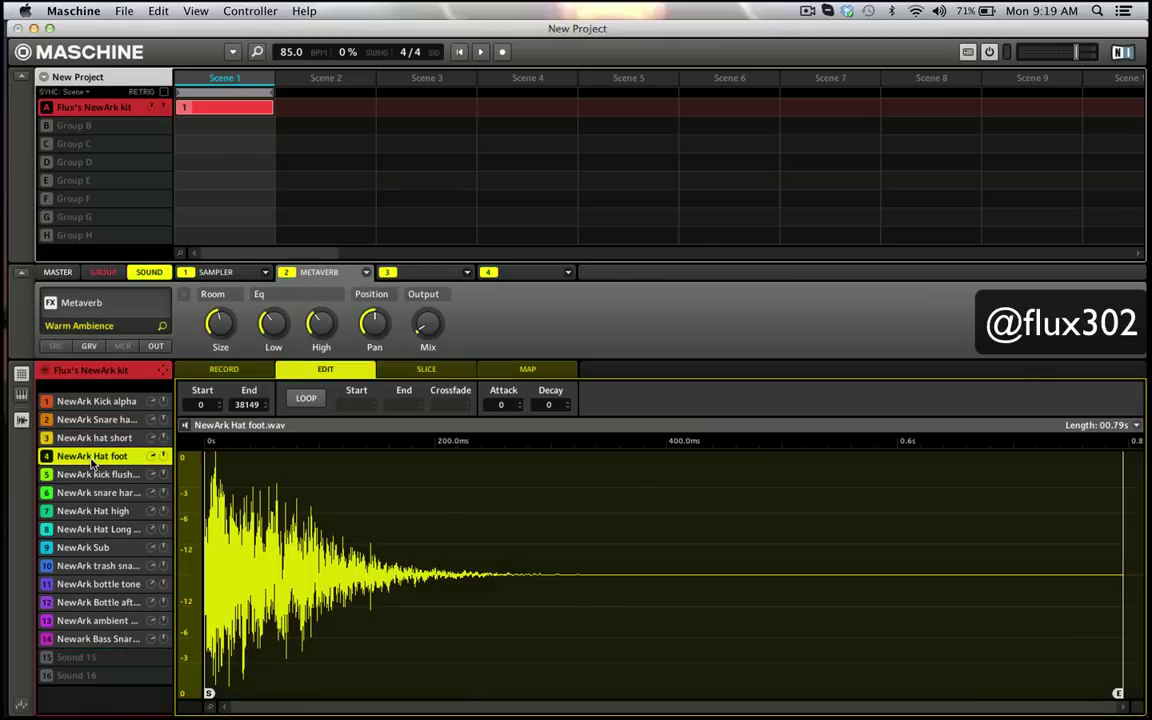
click(93, 493)
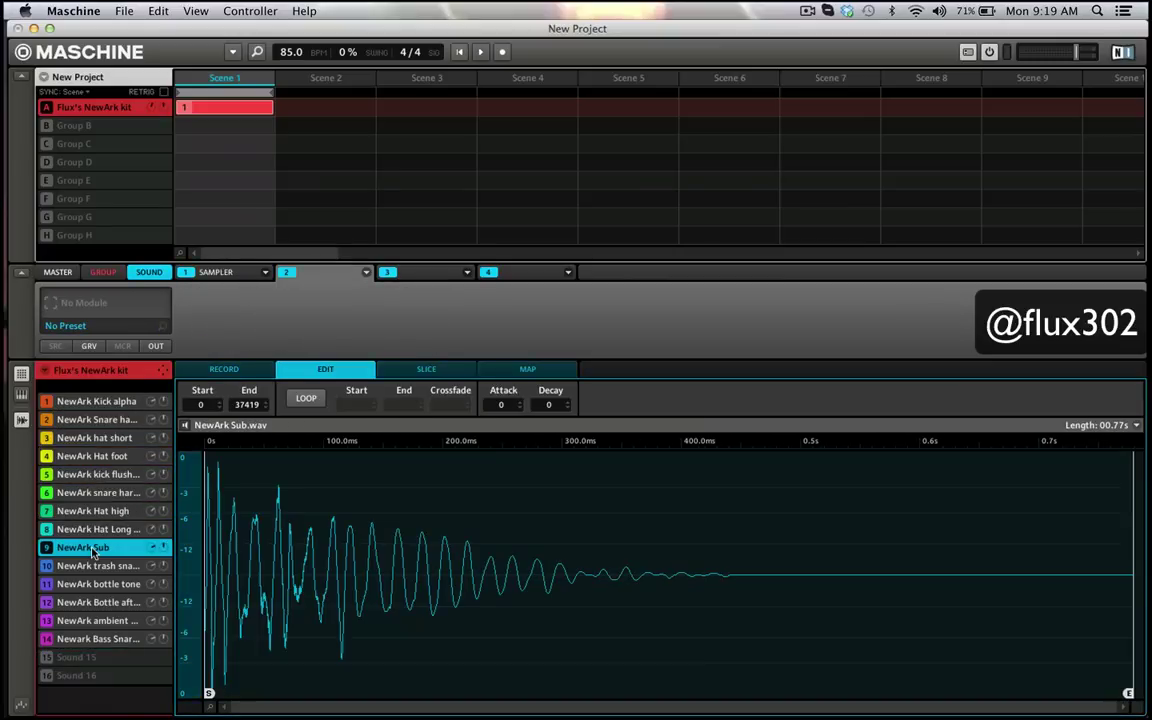
click(96, 475)
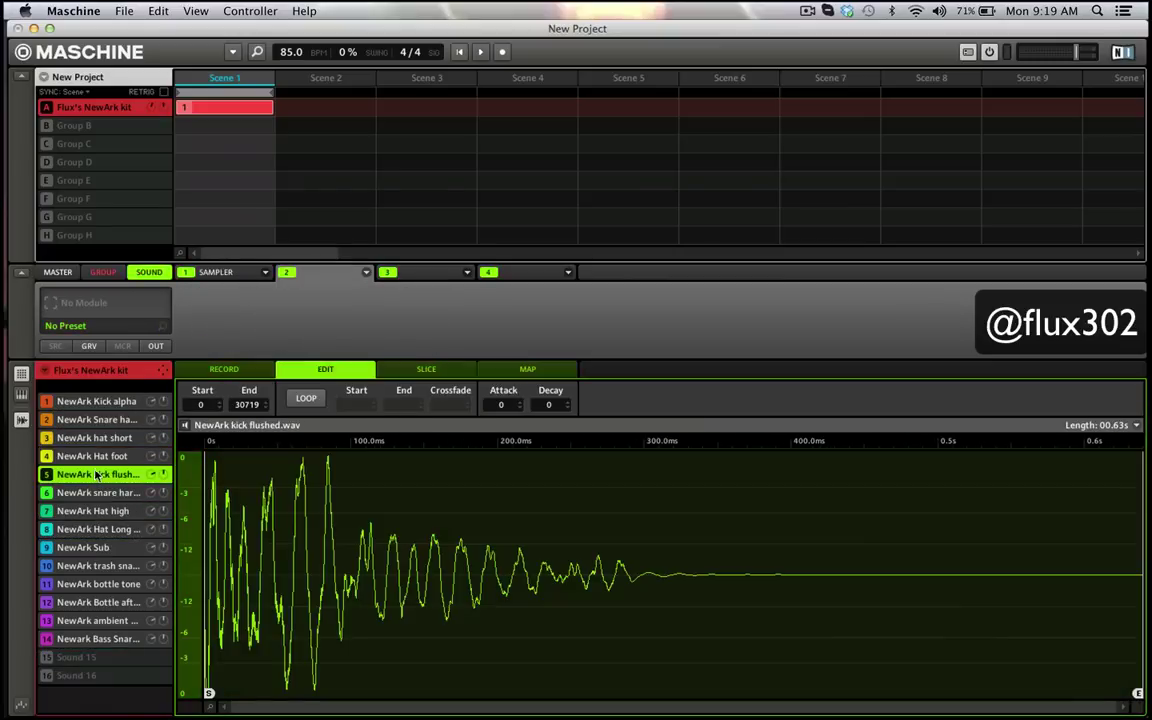
Select NewArk Kick alpha and open its Color choices, leaving the colour unchanged.
click(71, 402)
right_click(71, 402)
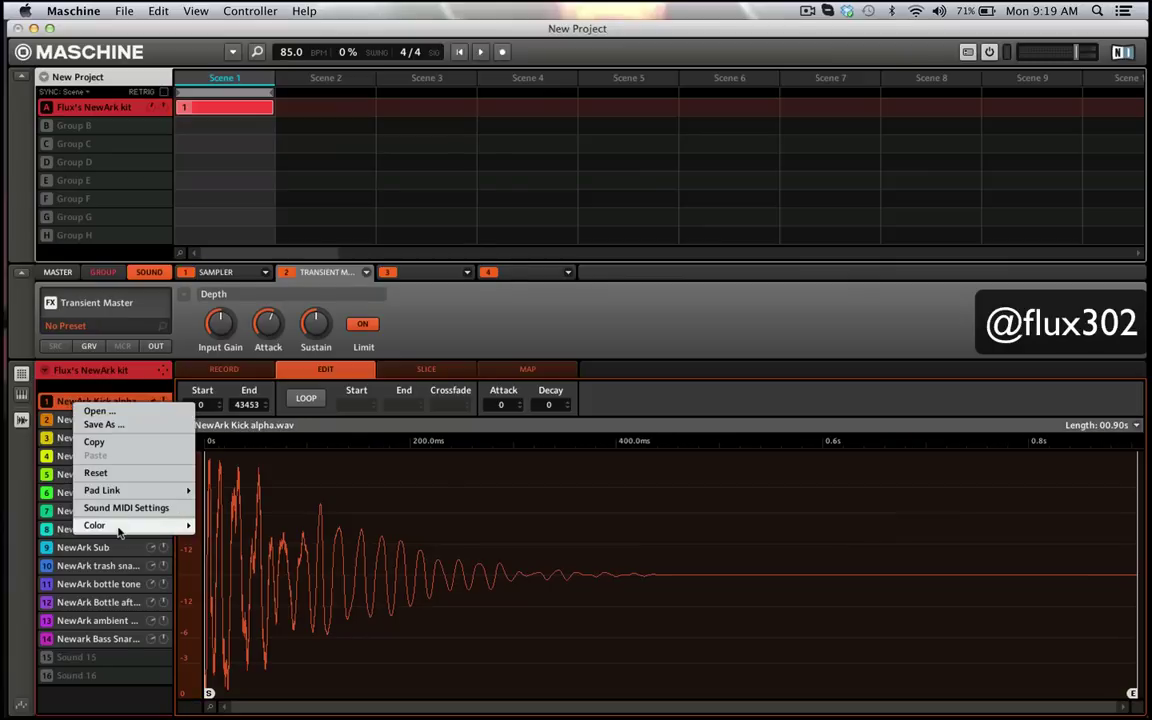
mouse_move(90, 525)
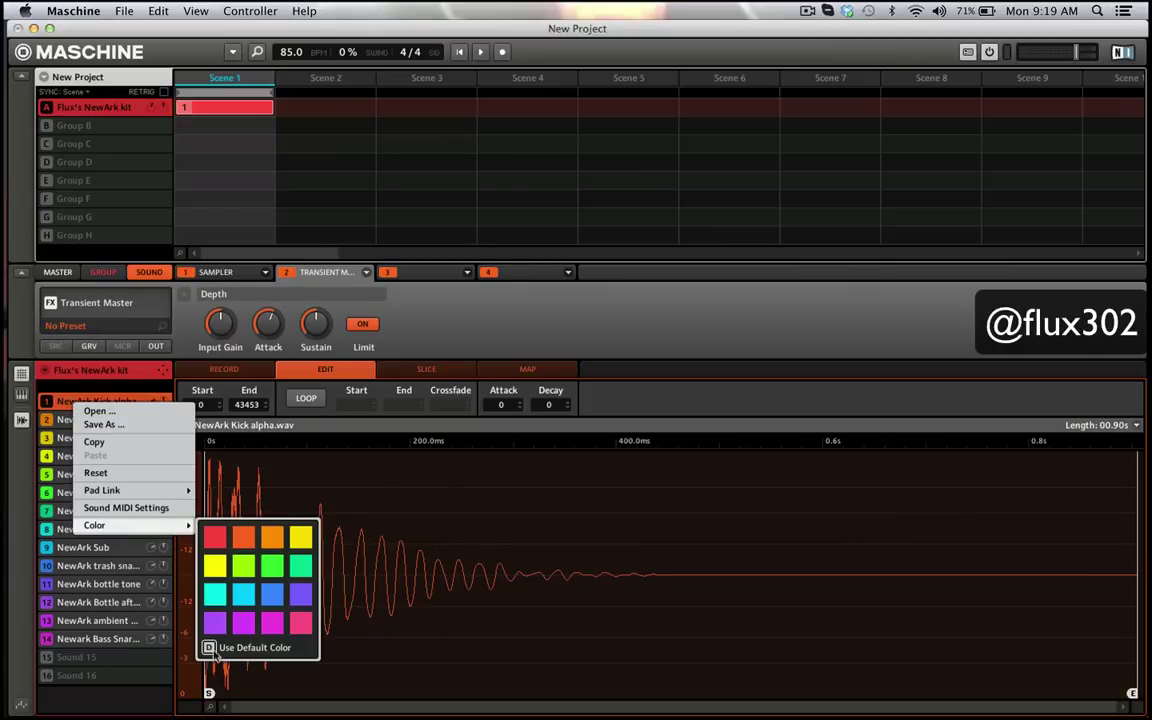
click(553, 305)
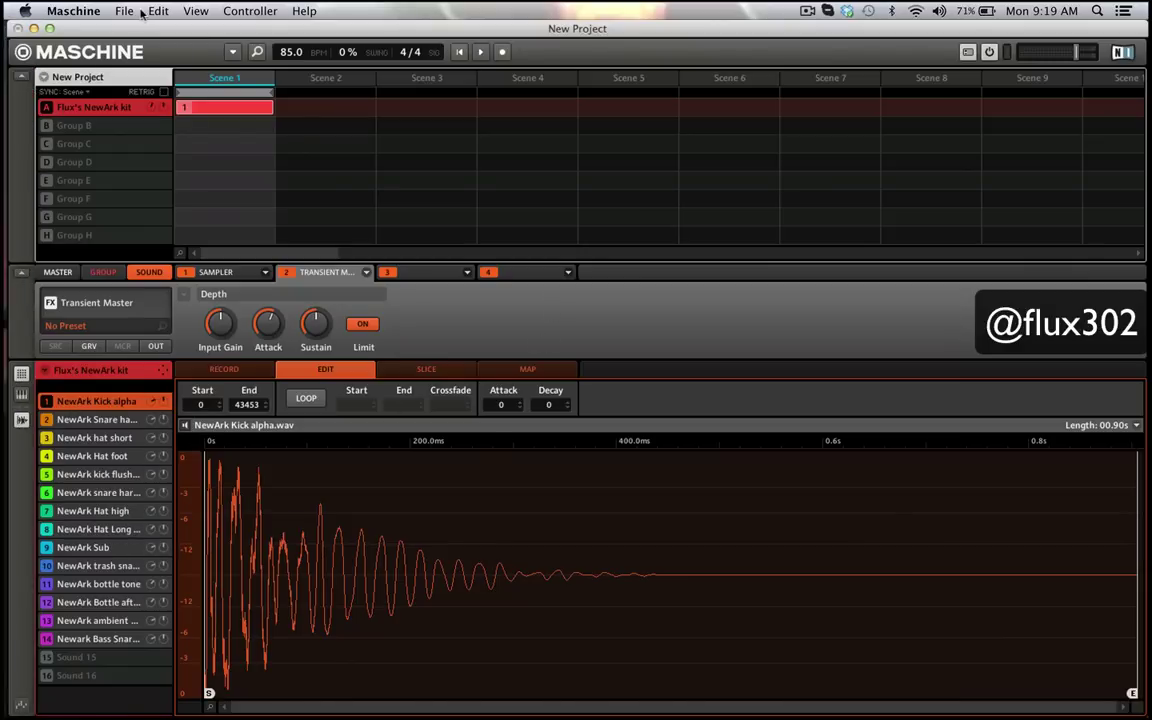
Open the Preferences on their Colors page.
click(231, 52)
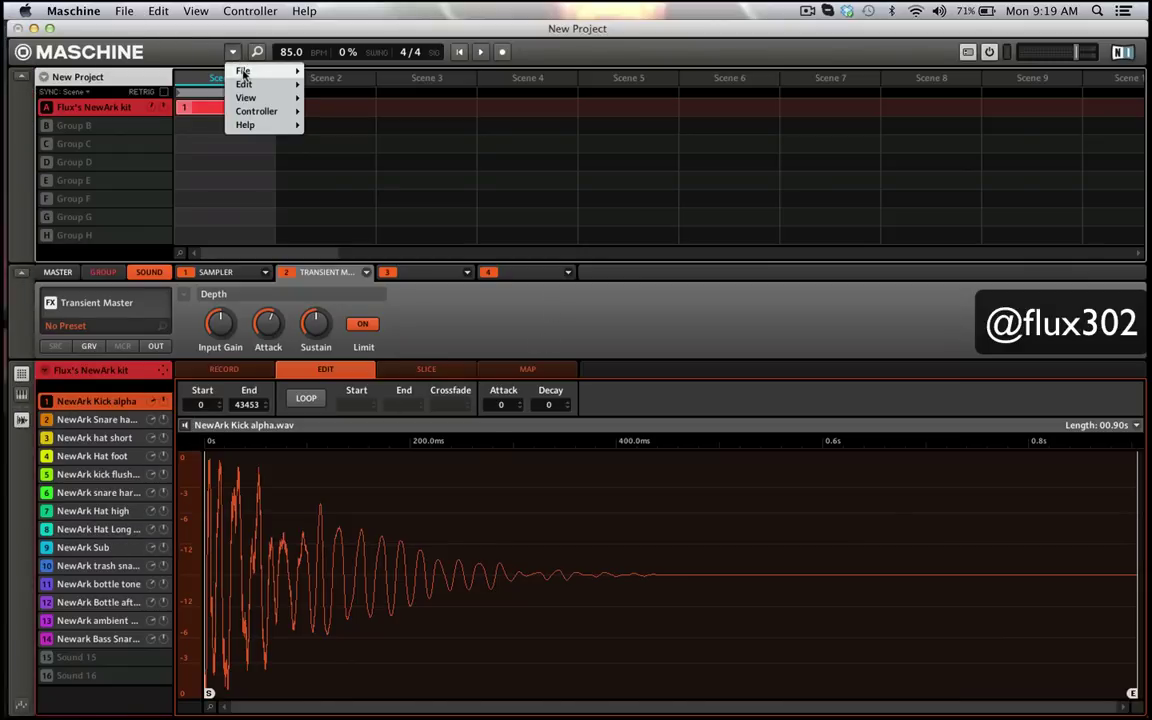
mouse_move(243, 71)
click(316, 180)
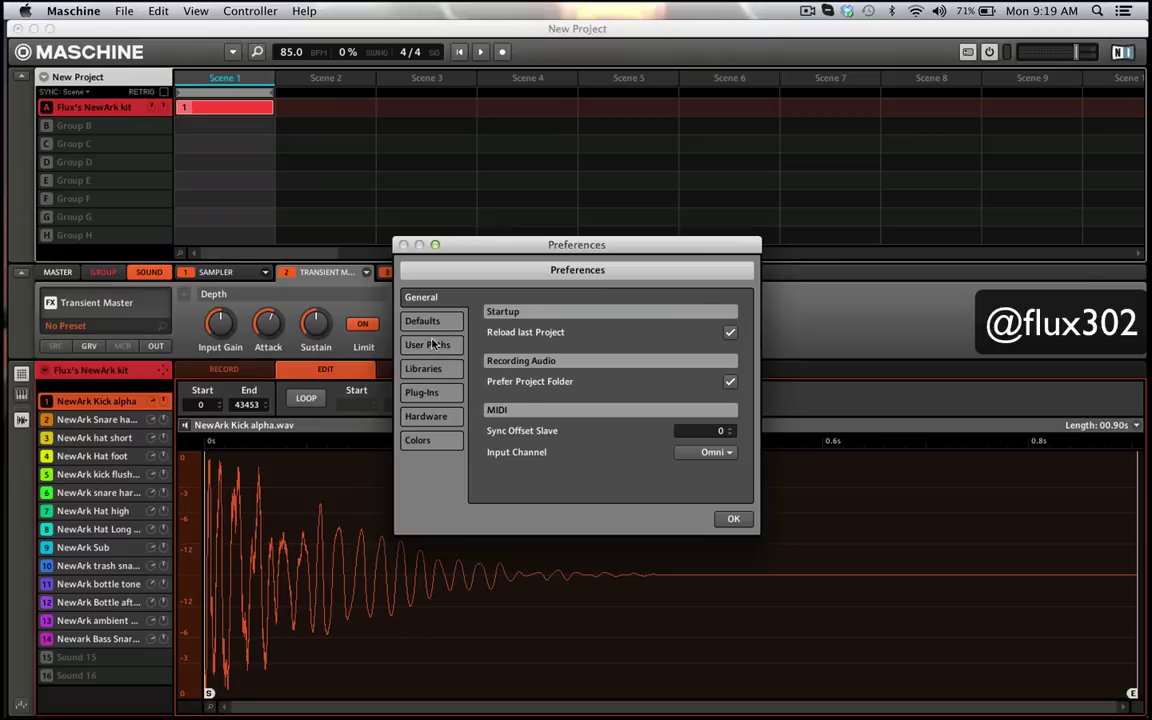
click(436, 444)
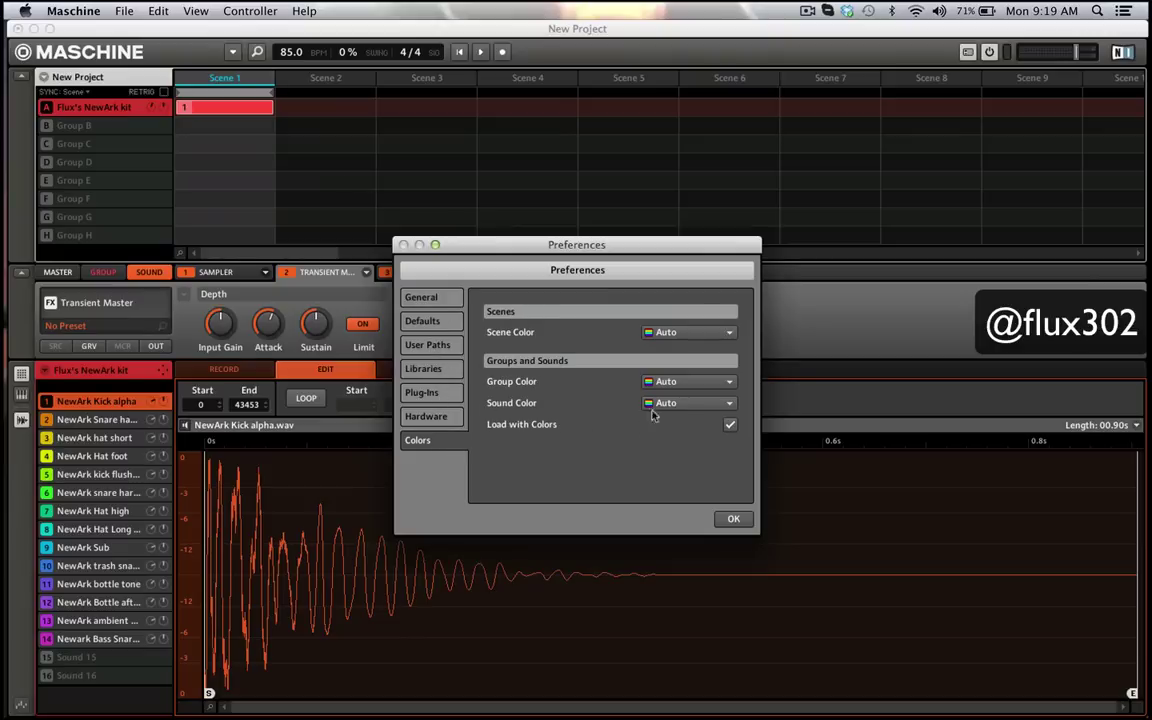
Try Blue as the Scene Color, then set it back to Auto.
click(706, 340)
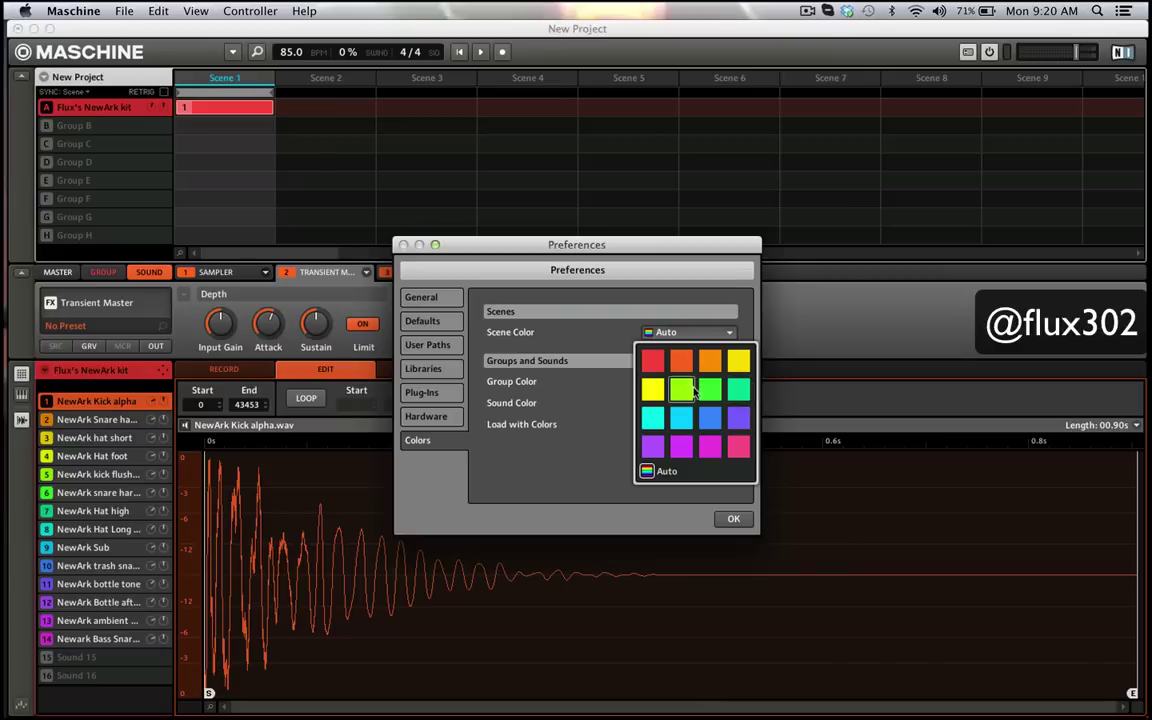
click(720, 418)
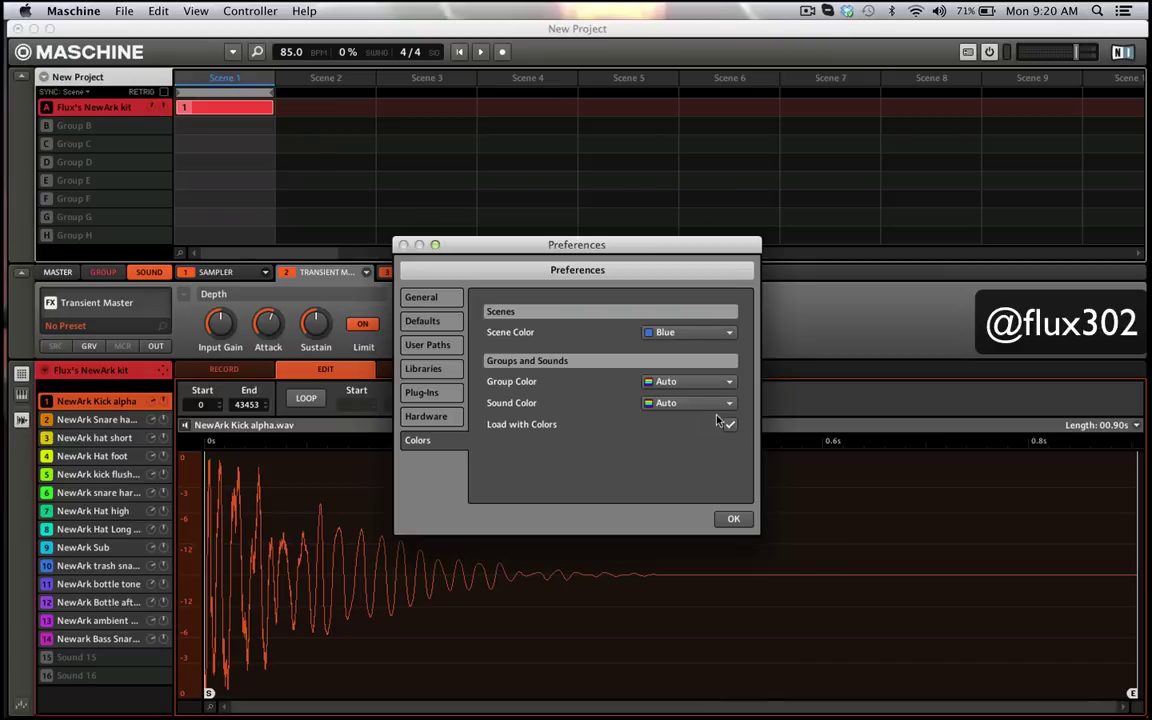
click(694, 330)
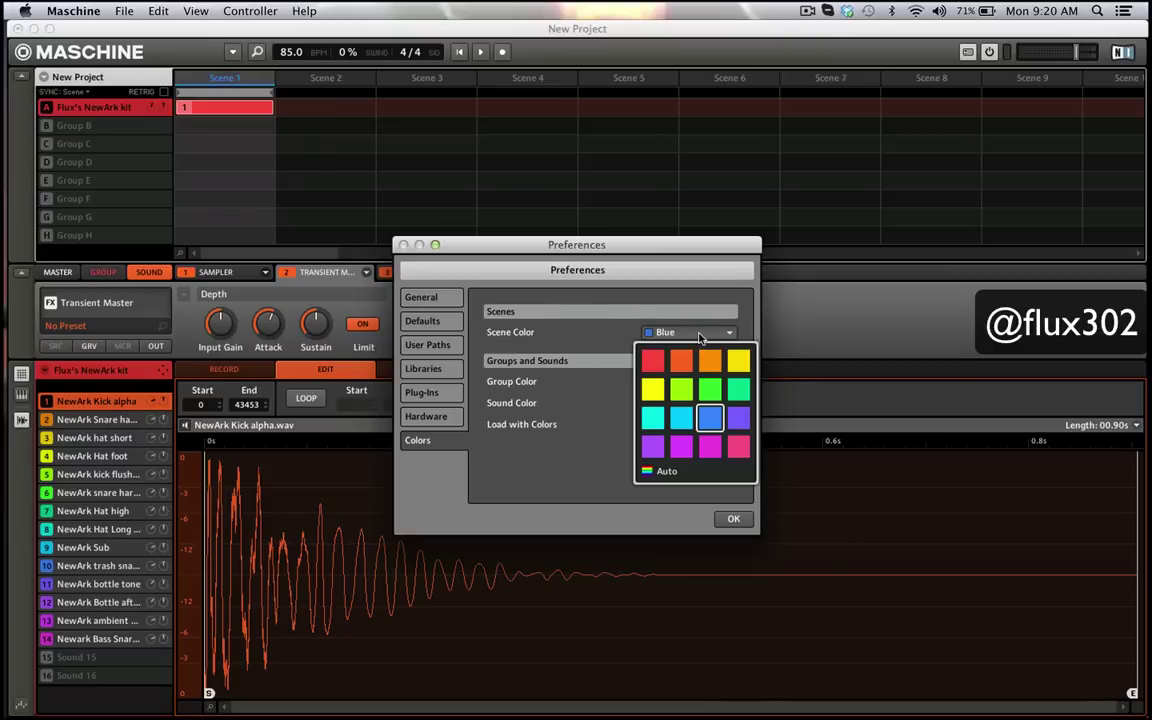
click(660, 471)
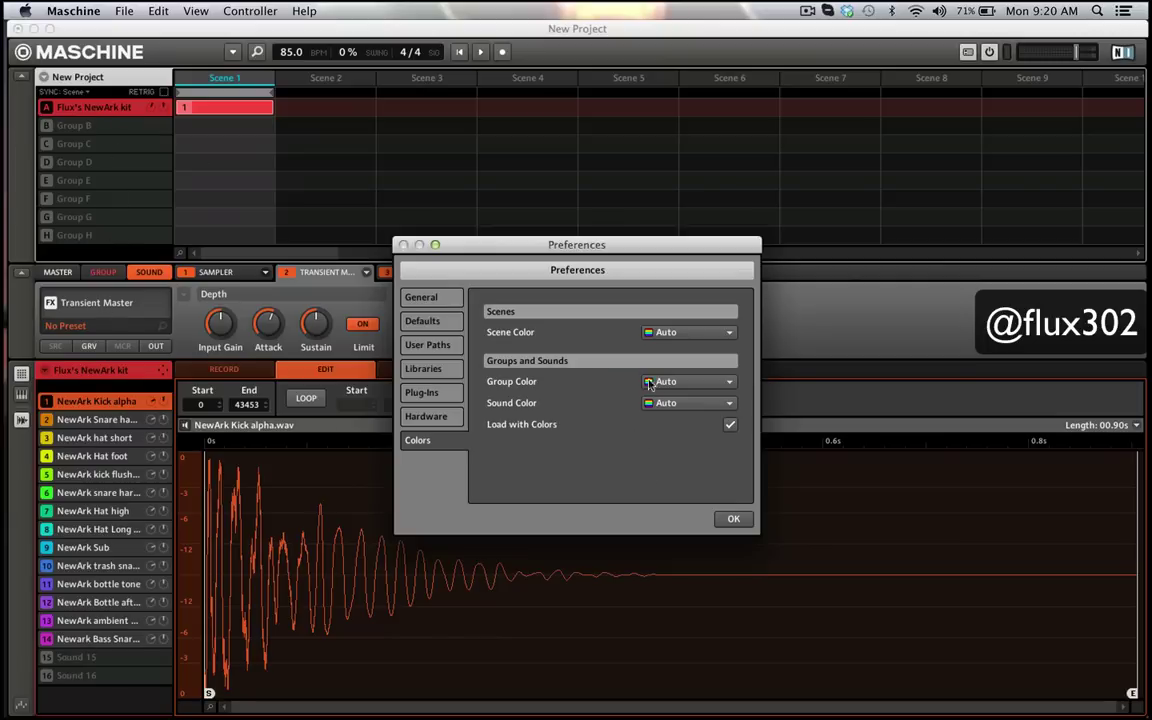
Turn off Load with Colors and set Sound Color to Lime.
click(705, 384)
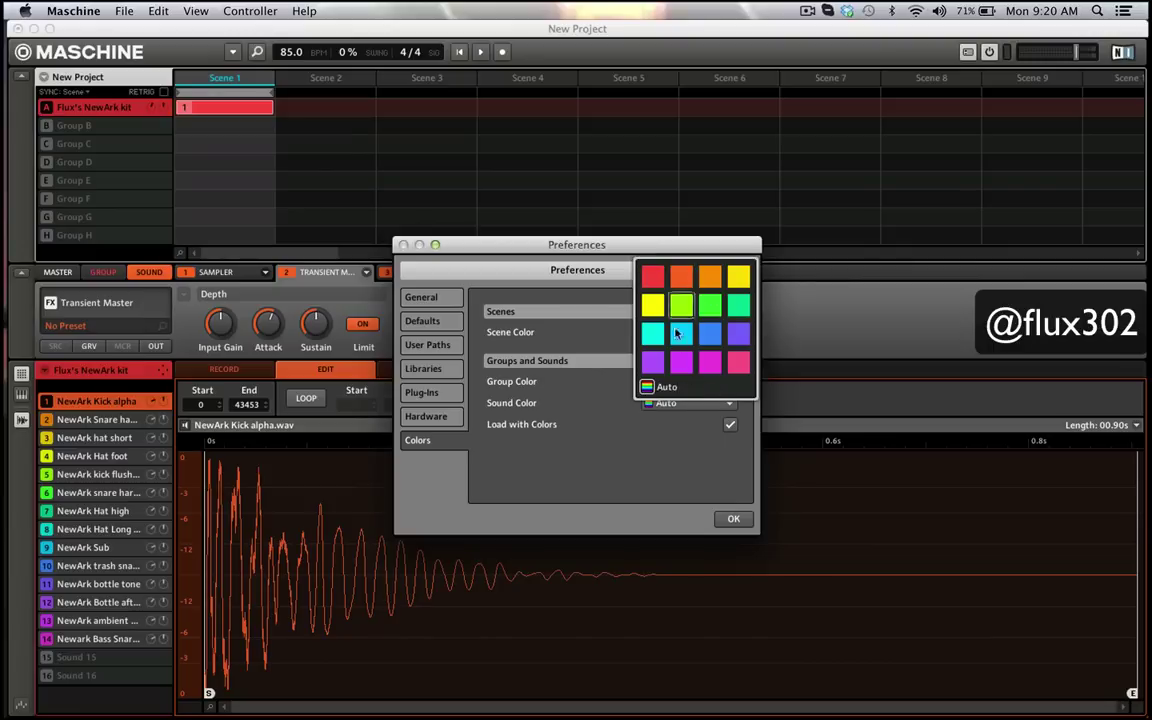
click(549, 425)
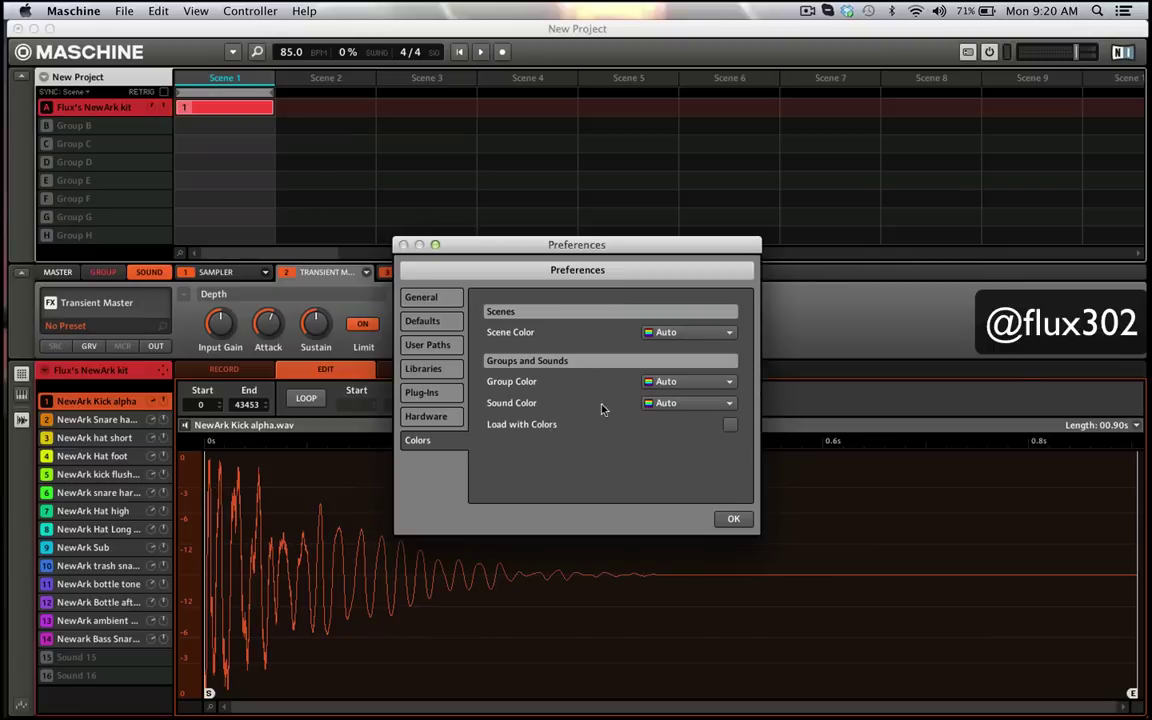
click(687, 404)
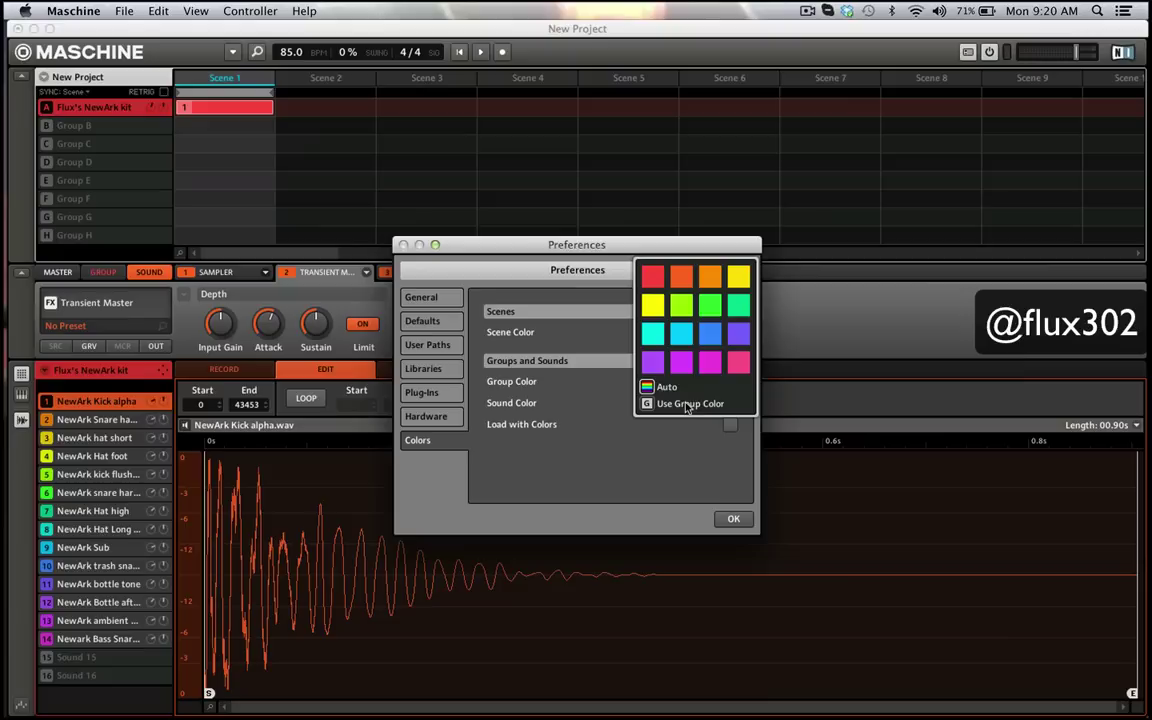
click(681, 304)
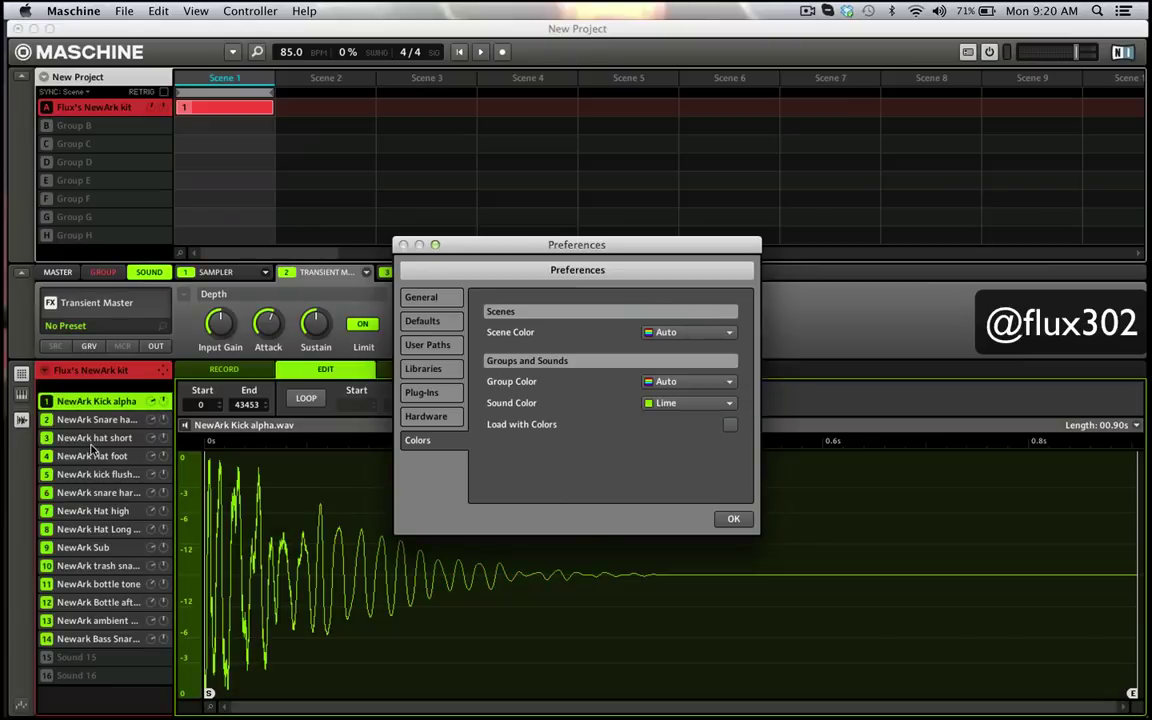
Try Red and Plum for Group Color, then return Group and Sound Color to Auto.
click(703, 383)
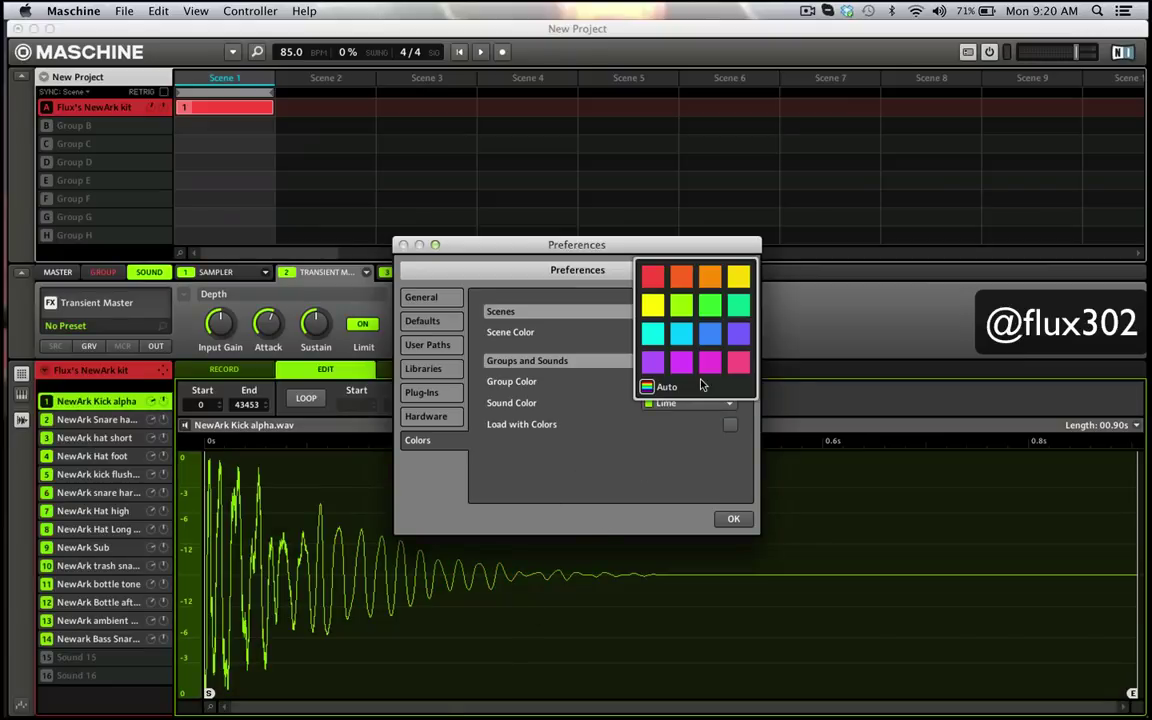
click(652, 277)
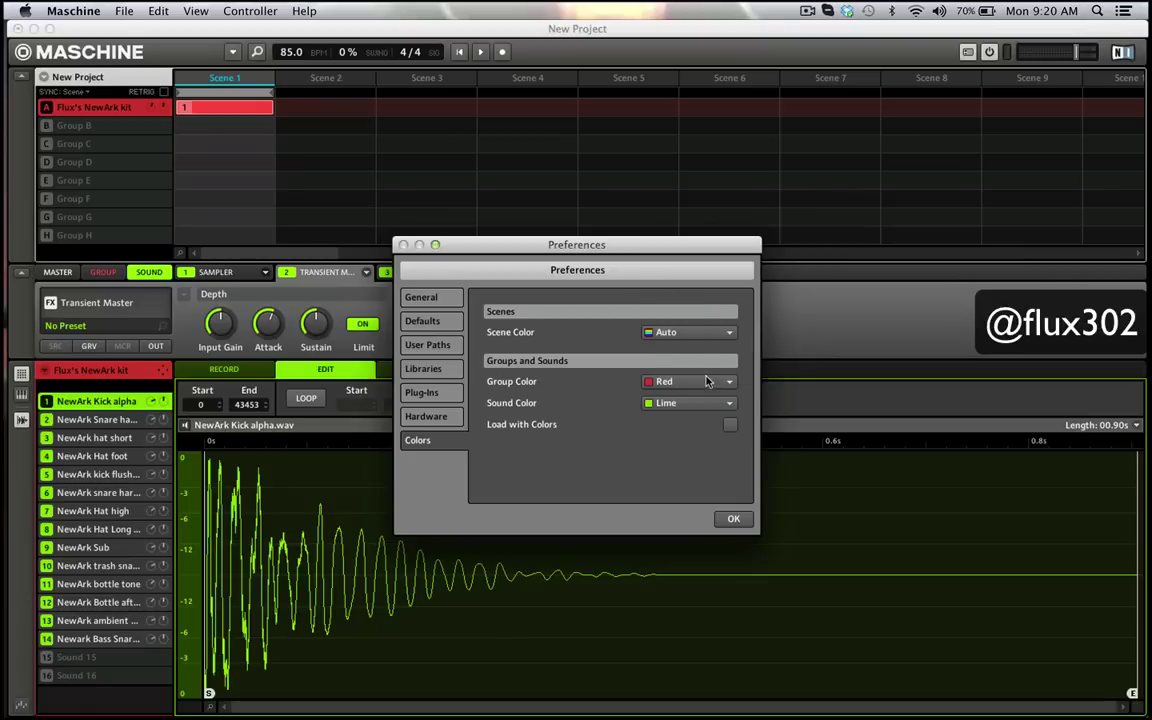
click(706, 381)
click(730, 337)
click(689, 400)
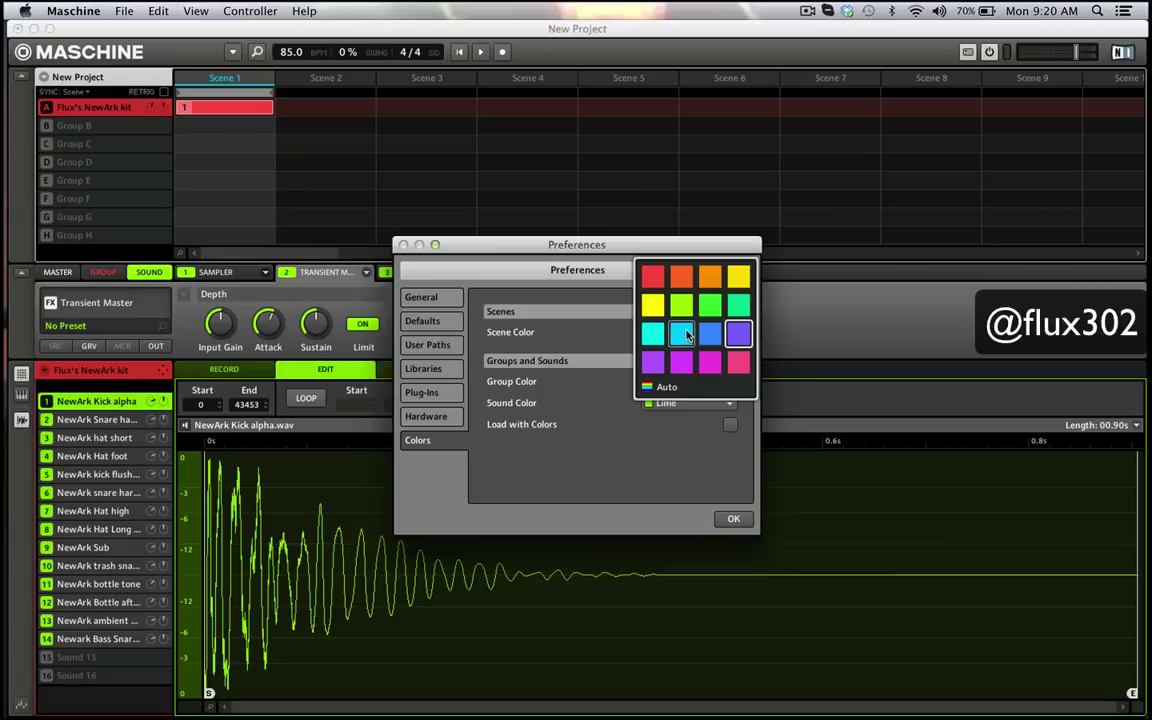
click(650, 387)
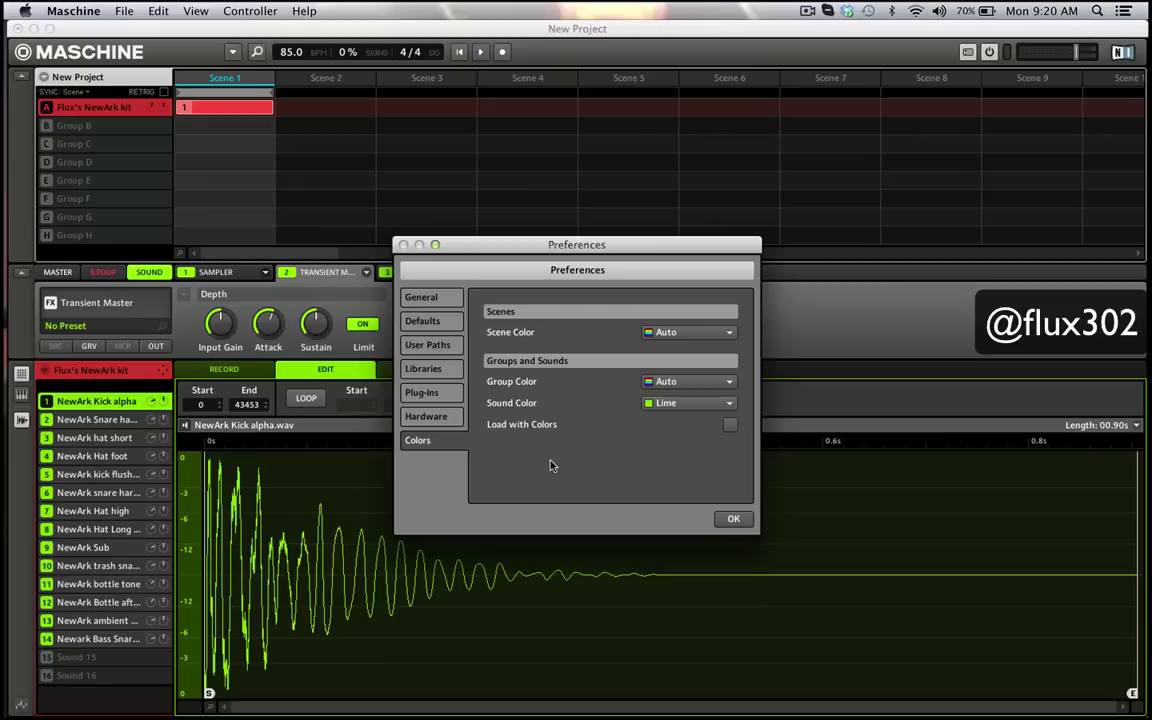
click(697, 400)
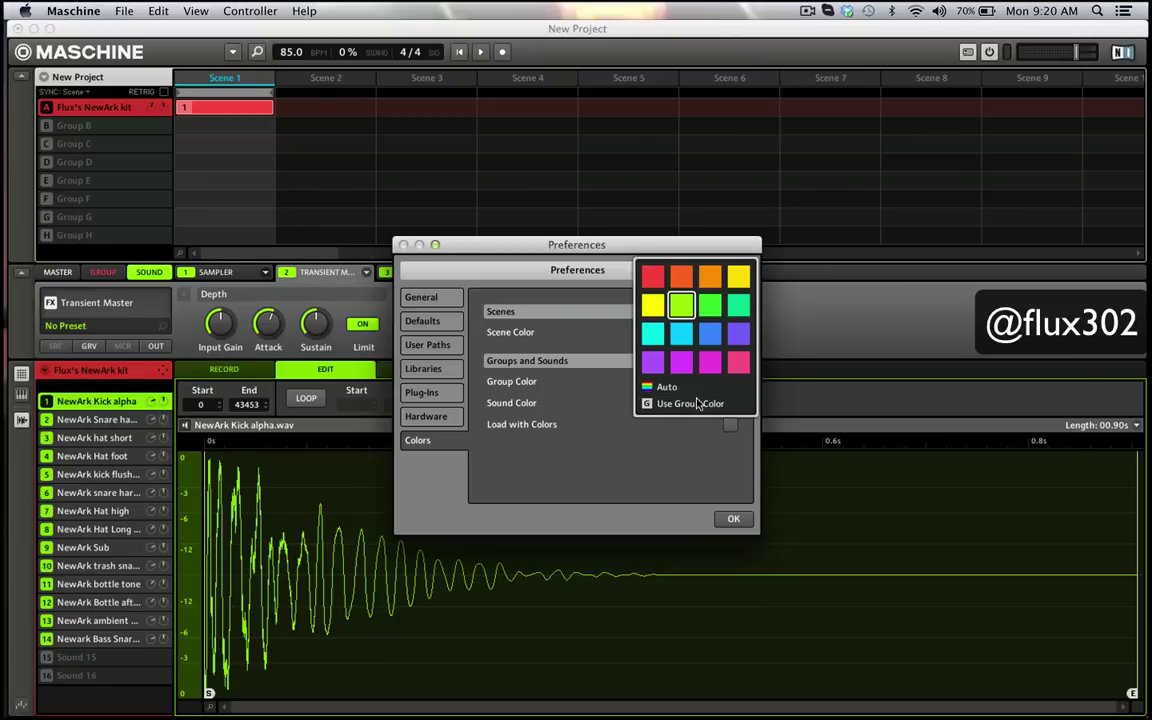
click(665, 387)
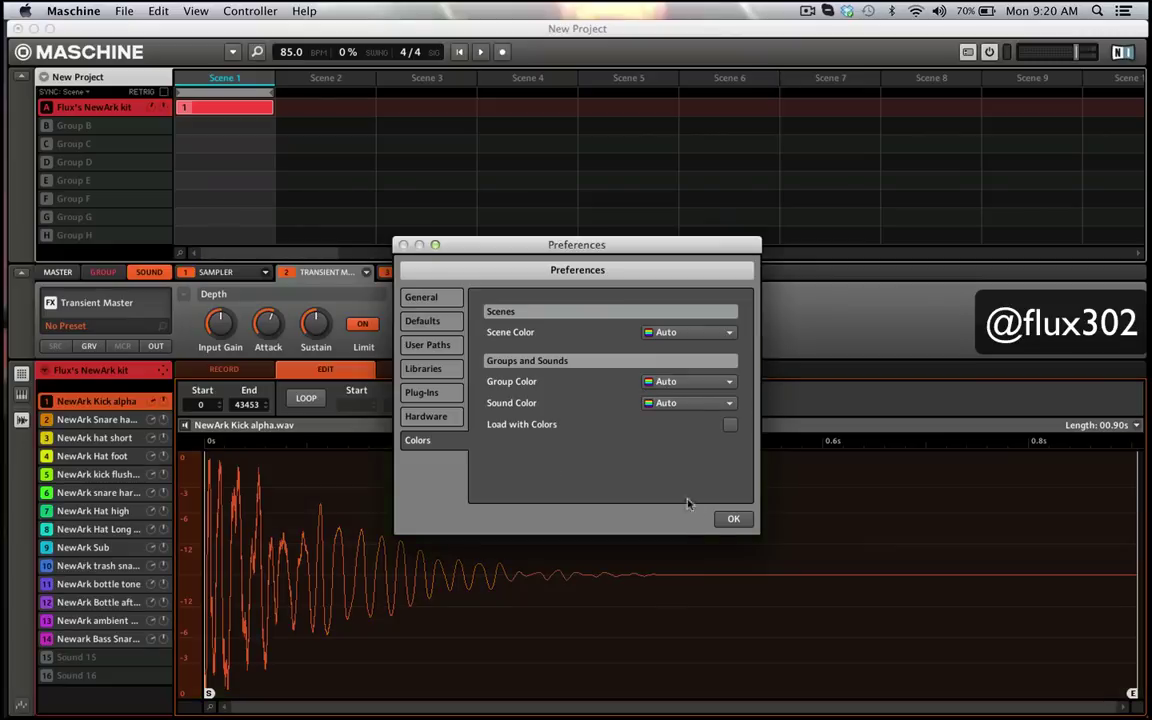
Apply the preferences, then review the kick flushed, hat, snare, ambient and Hat long high samples.
click(733, 520)
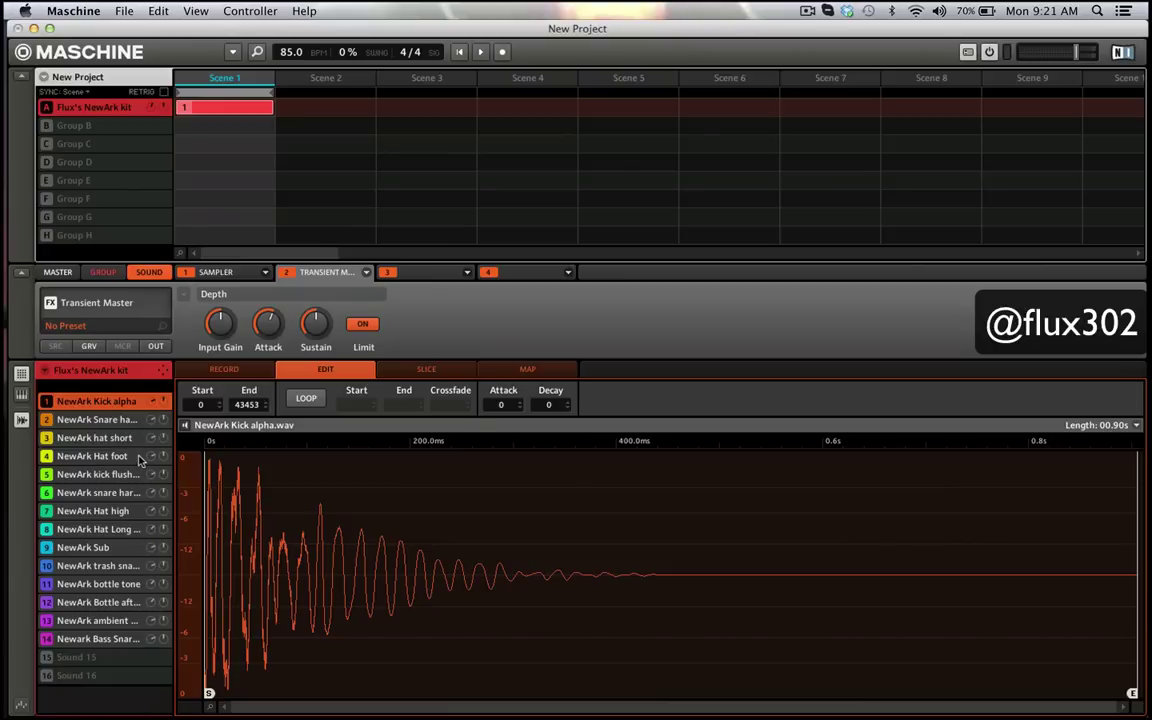
click(90, 474)
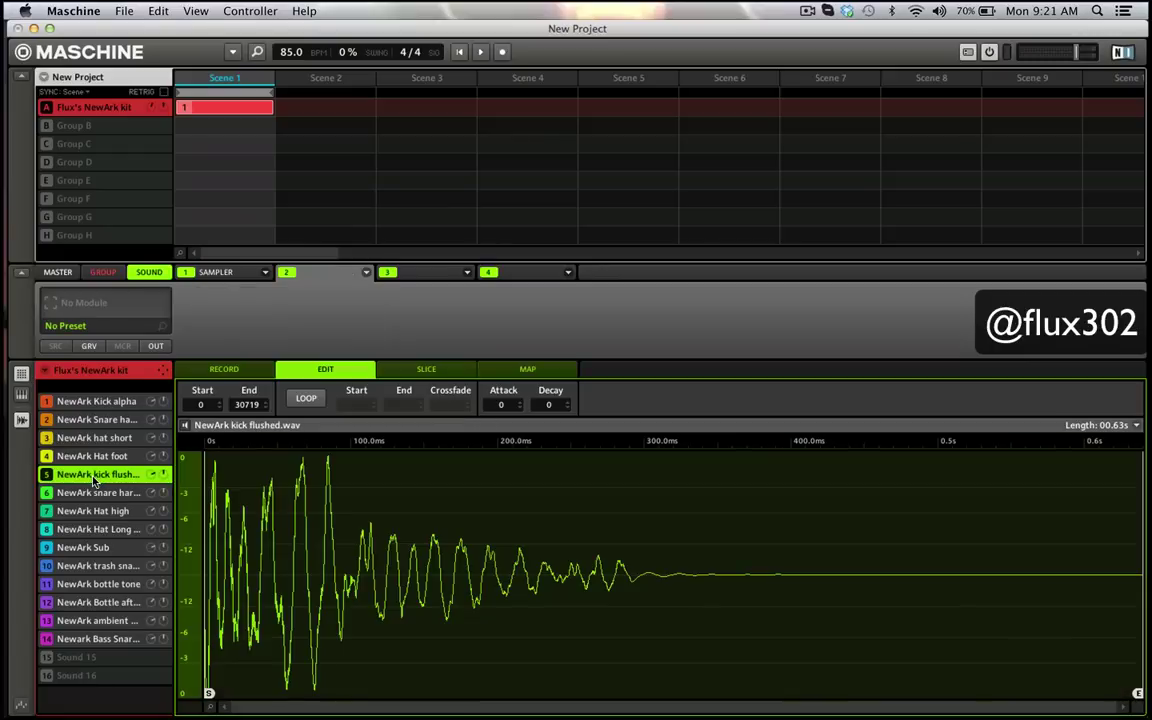
click(92, 456)
click(100, 438)
click(88, 420)
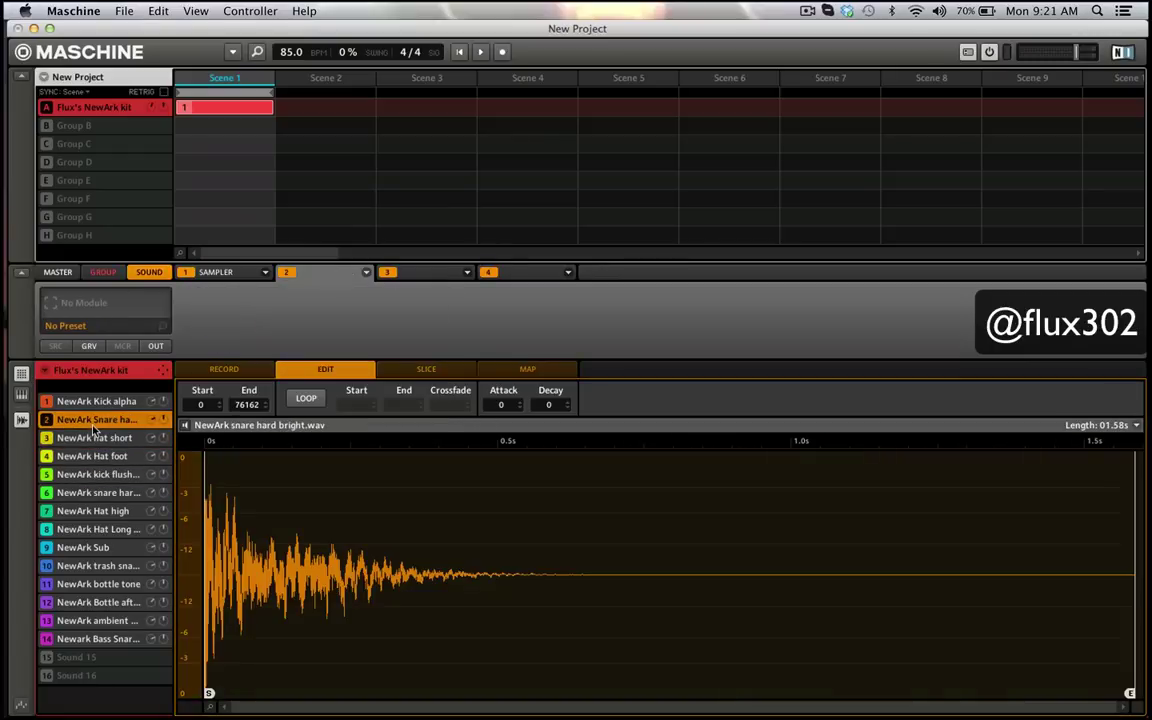
click(85, 563)
click(88, 621)
click(85, 529)
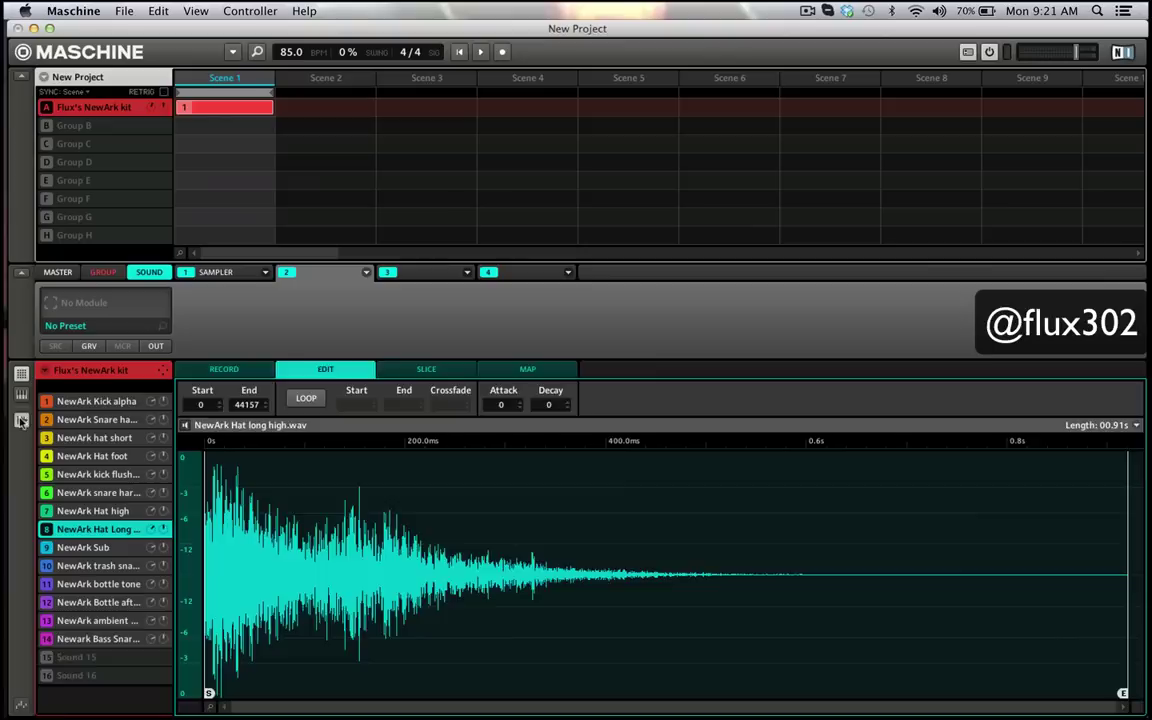
Switch to the Pattern Editor and view patterns 3, 4 and 5.
click(21, 373)
click(328, 369)
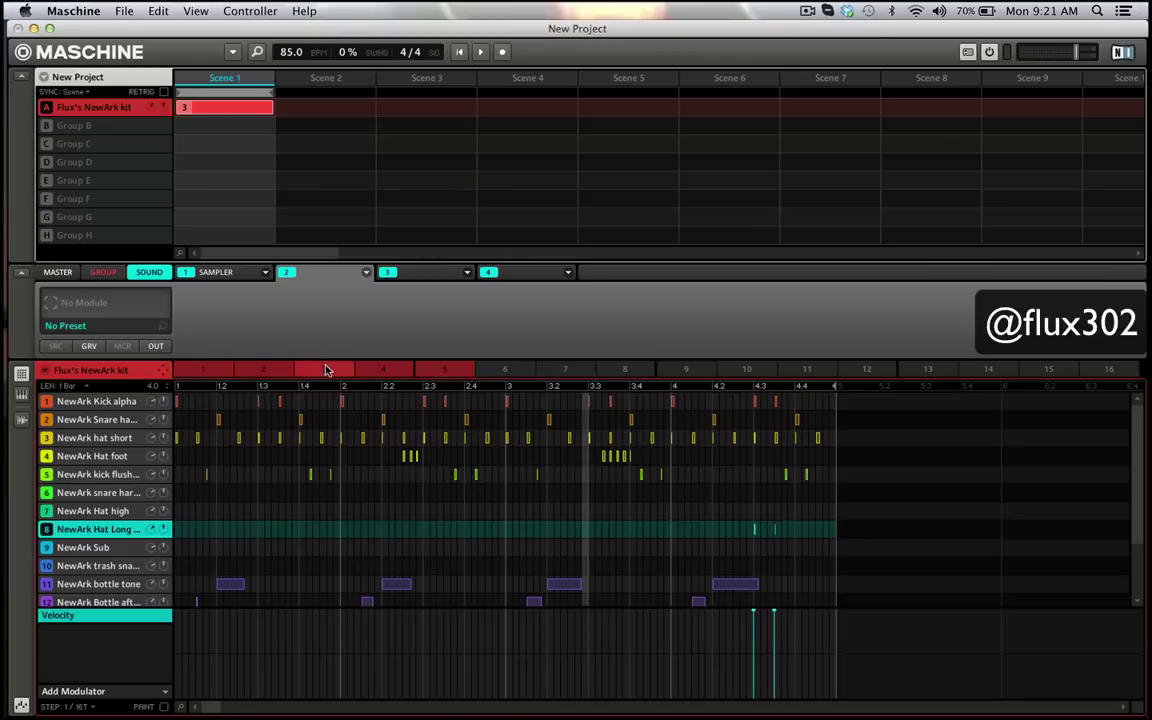
click(383, 370)
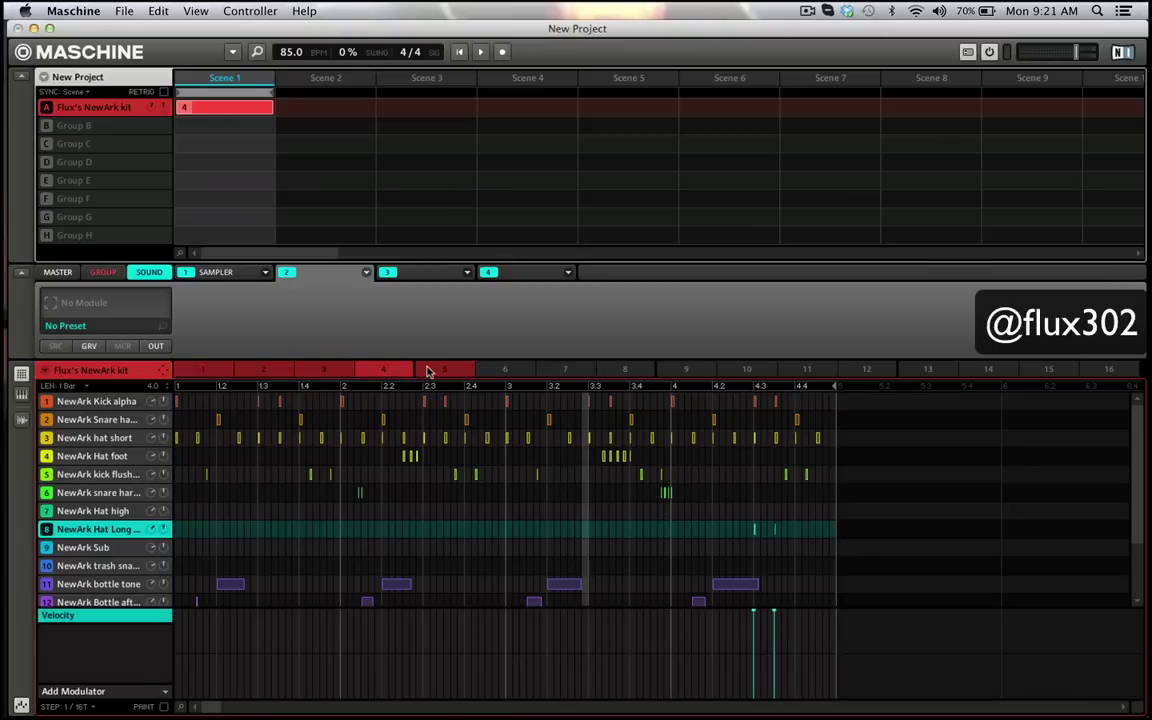
click(428, 371)
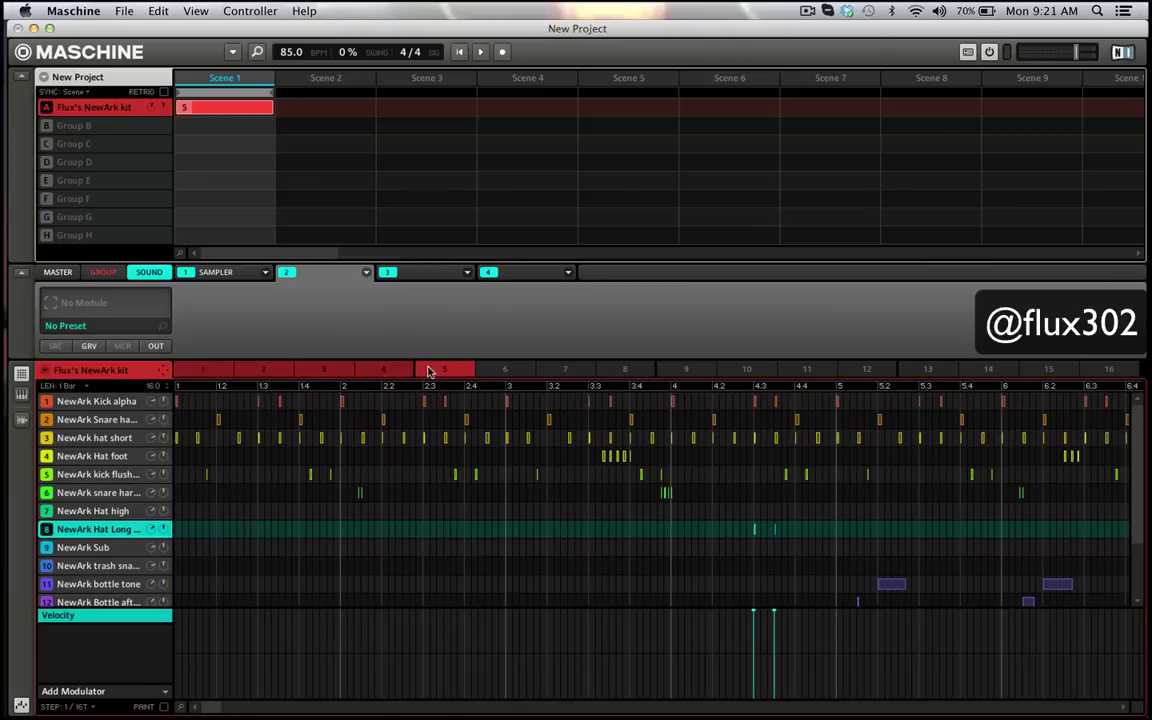